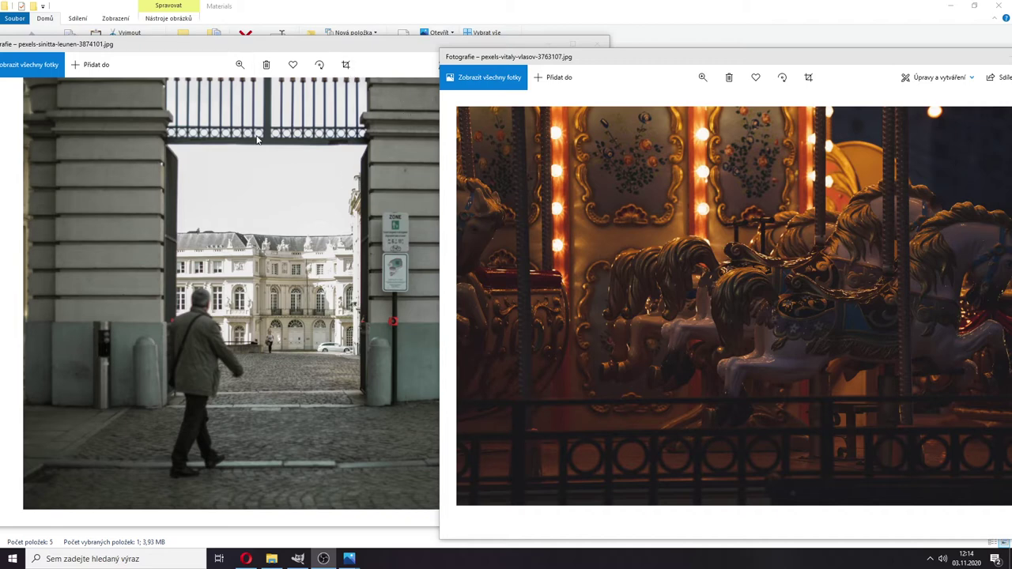
# Step: Open pexels-sinitta-leunen-3874101.jpg from the Materials folder in GIMP and convert it to the built-in sRGB color profile
pyautogui.moveTo(554, 55); pyautogui.dragTo(562, 46)
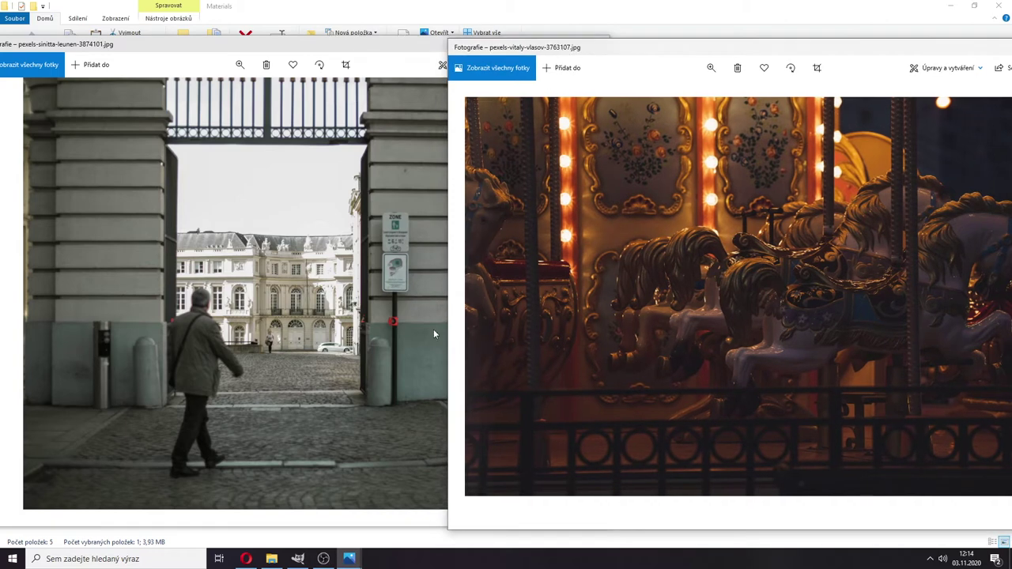
pyautogui.click(307, 558)
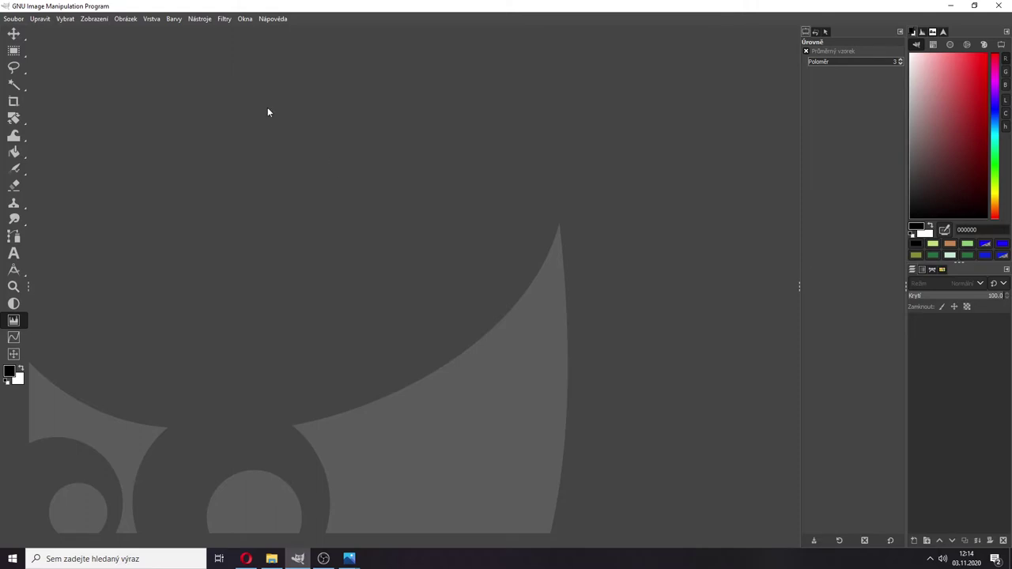
pyautogui.click(271, 558)
pyautogui.doubleClick(294, 16)
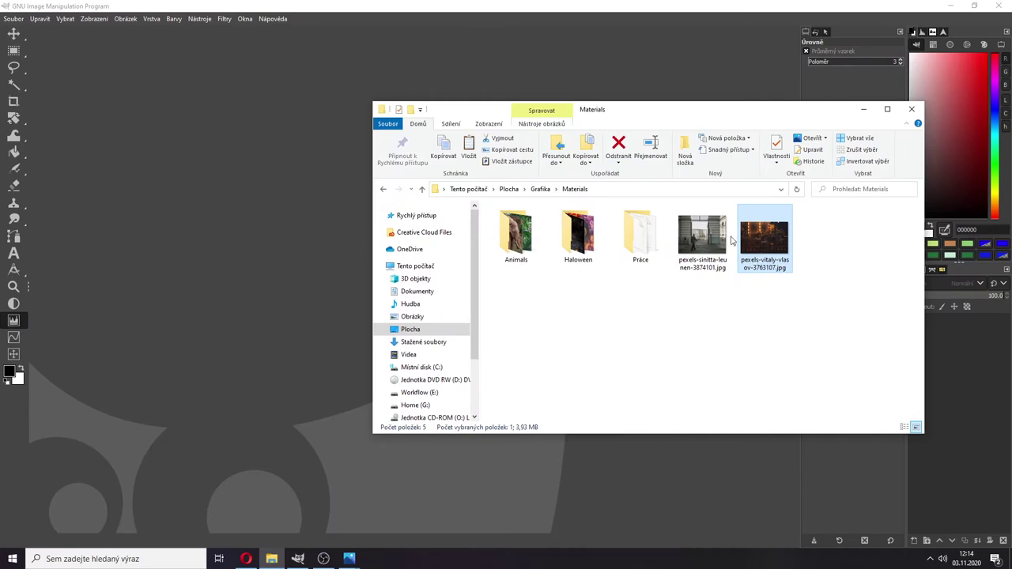
pyautogui.moveTo(715, 238); pyautogui.dragTo(213, 312)
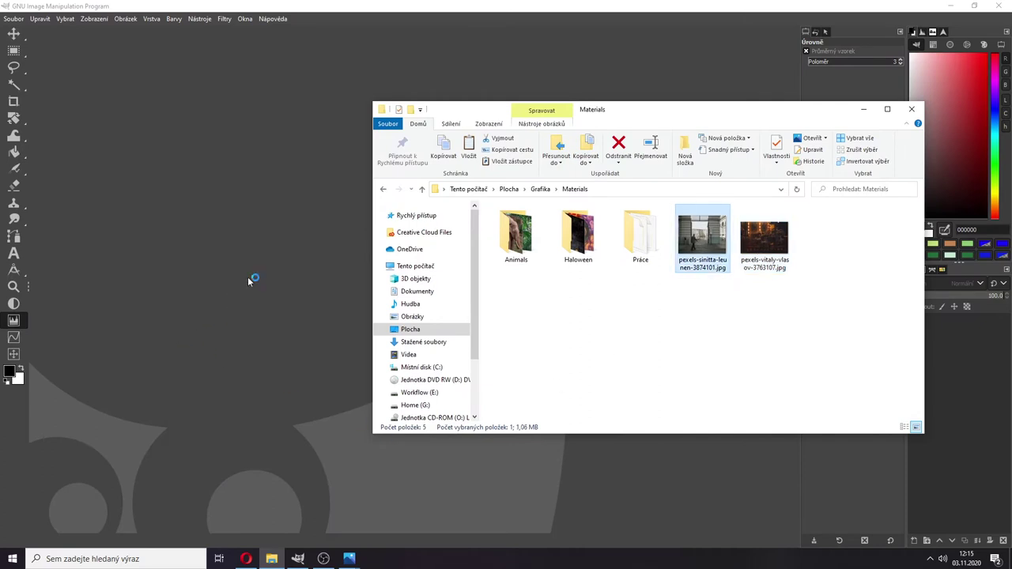
pyautogui.click(862, 109)
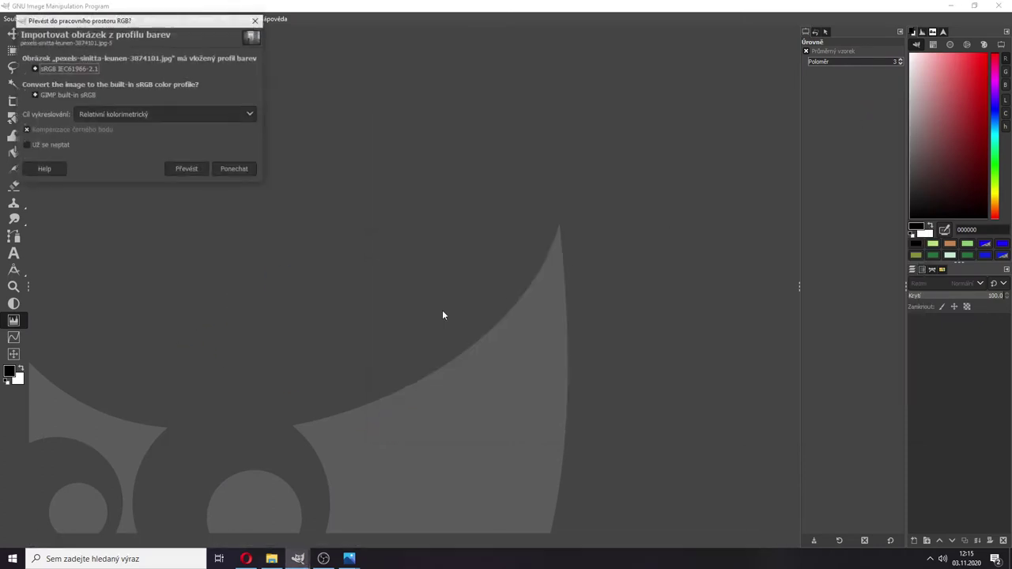
pyautogui.click(185, 169)
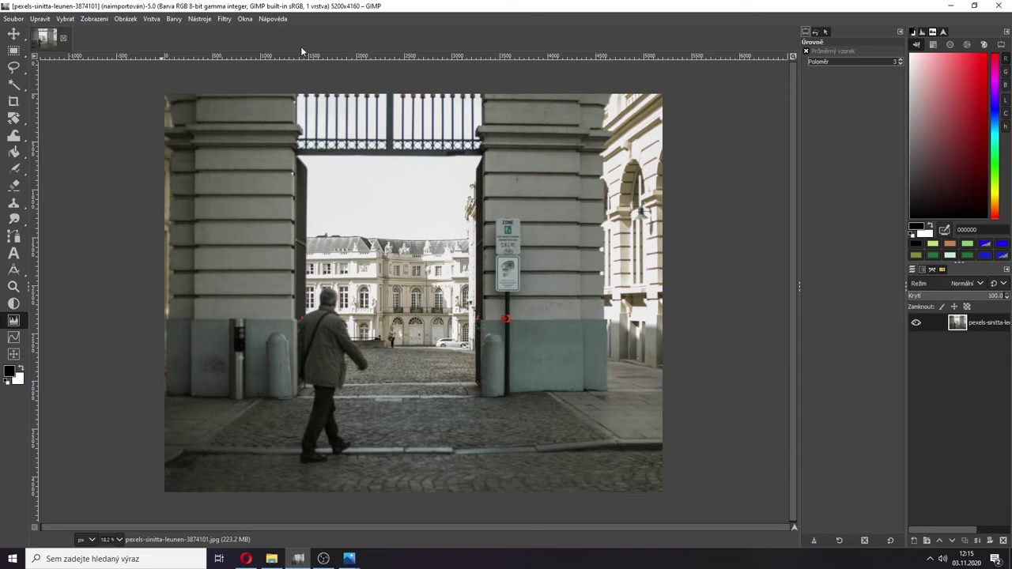
# Step: Start a Brightness-Contrast adjustment on the gate photo, trying extreme brightness values before setting brightness to 17 and contrast to -11
pyautogui.click(201, 21)
pyautogui.moveTo(178, 23)
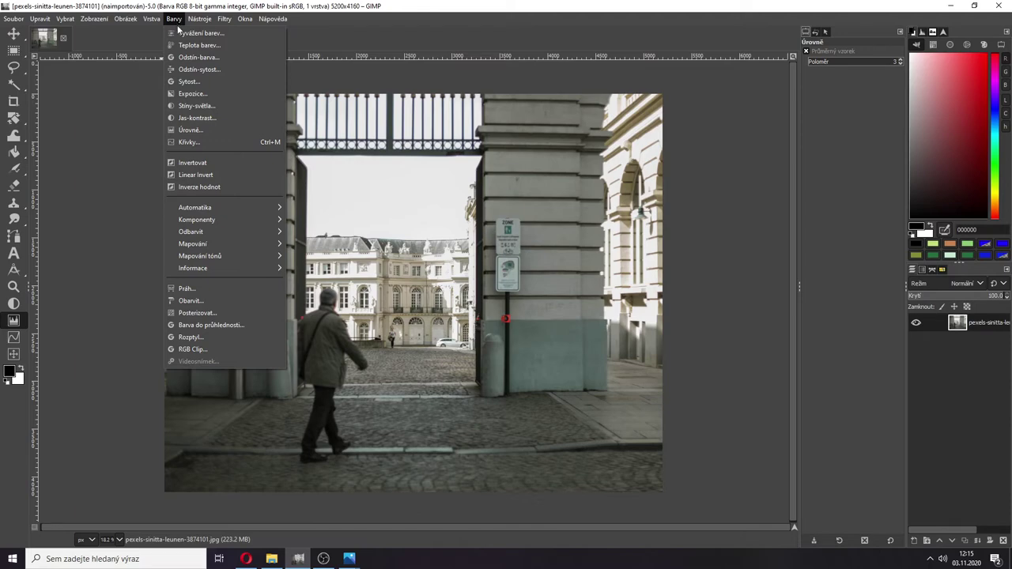
pyautogui.click(194, 117)
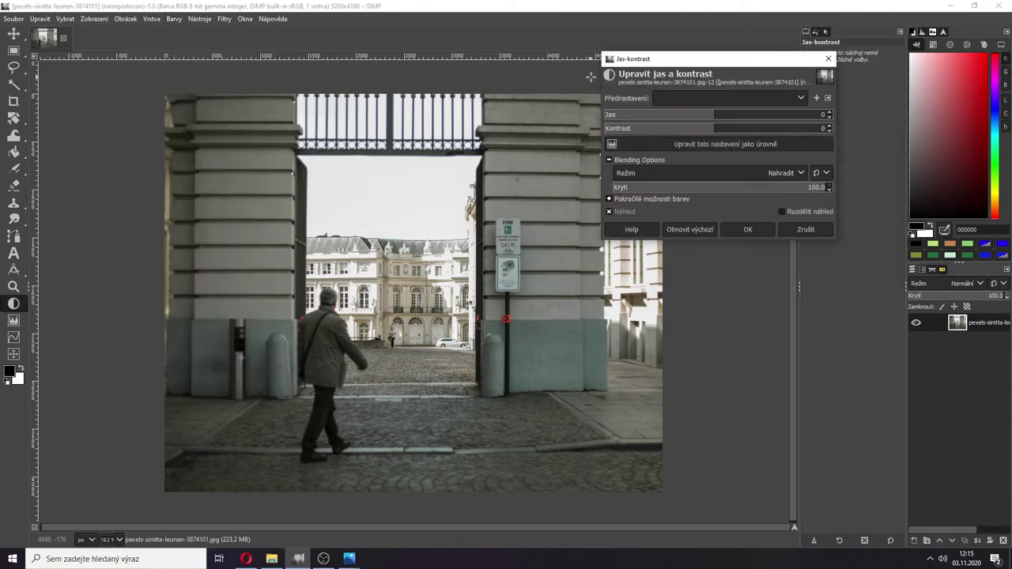
pyautogui.moveTo(656, 65); pyautogui.dragTo(697, 184)
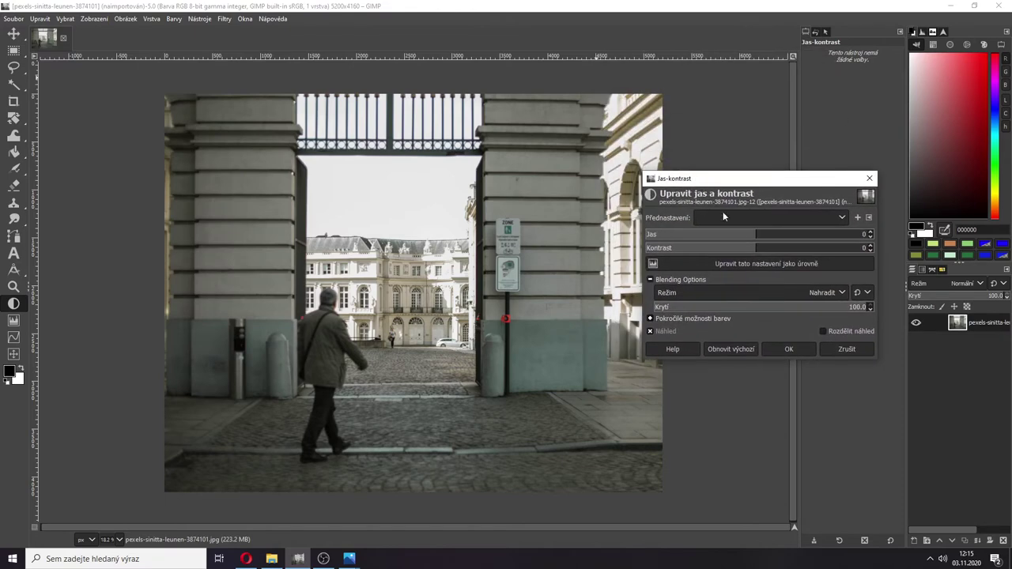
pyautogui.moveTo(758, 234); pyautogui.dragTo(868, 234)
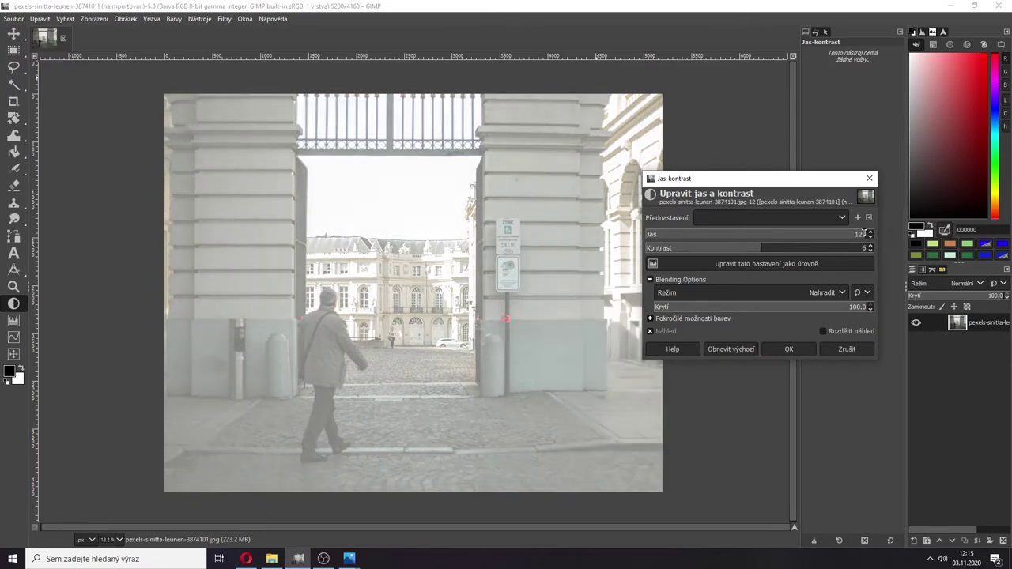
pyautogui.moveTo(860, 234); pyautogui.dragTo(645, 237)
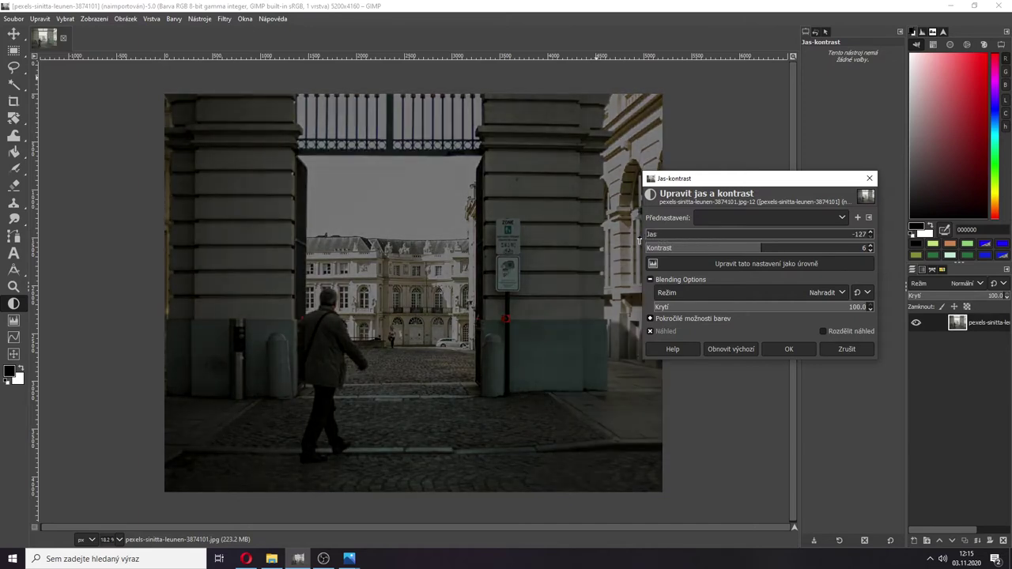
pyautogui.moveTo(645, 236); pyautogui.dragTo(746, 250)
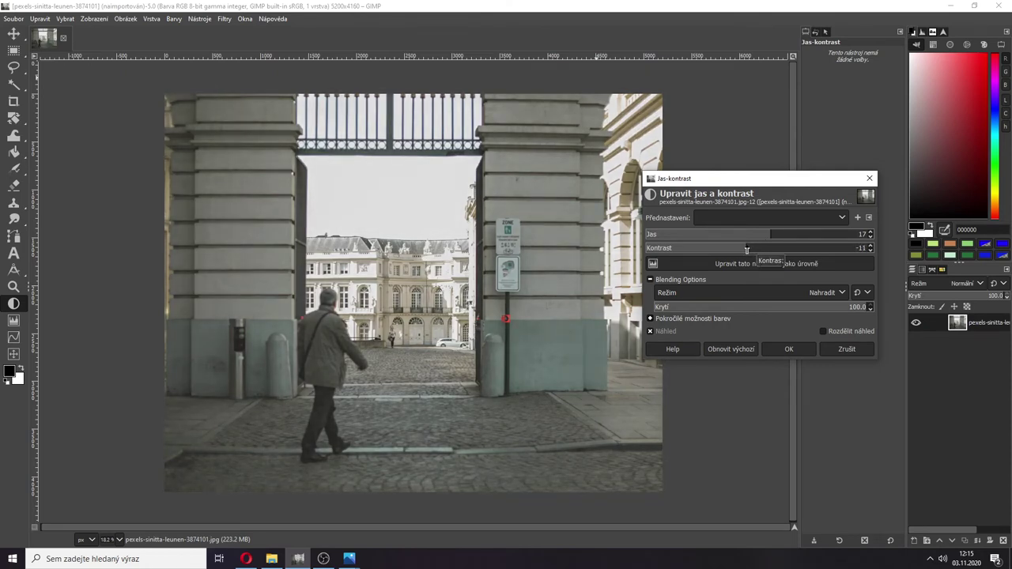
# Step: Set brightness to 6 and contrast to 20 with the split preview on, shifting its divider to compare the photo before and after
pyautogui.click(831, 332)
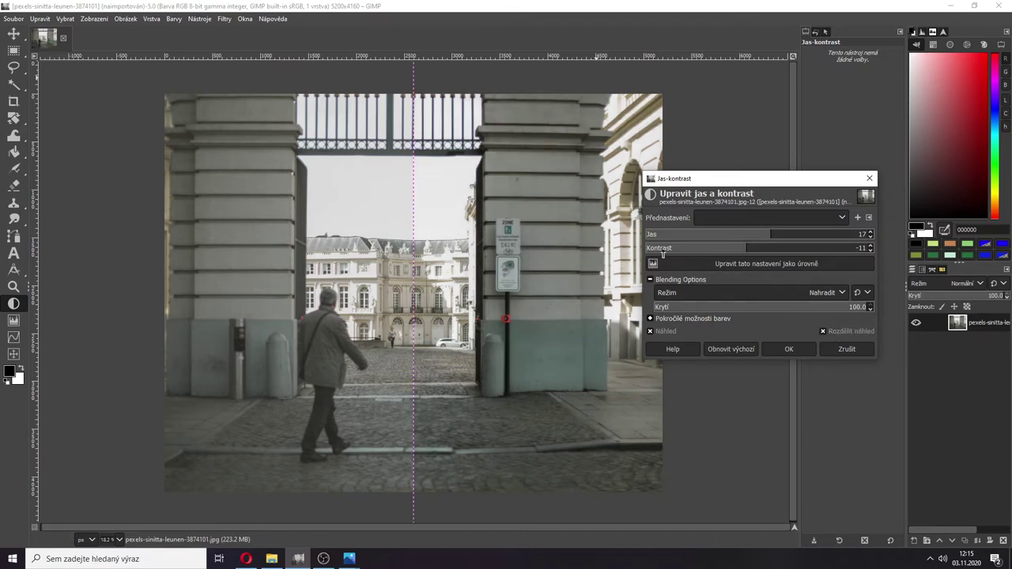
pyautogui.moveTo(413, 166)
pyautogui.mouseDown()
pyautogui.moveTo(477, 170)
pyautogui.moveTo(375, 176)
pyautogui.moveTo(417, 180)
pyautogui.mouseUp()
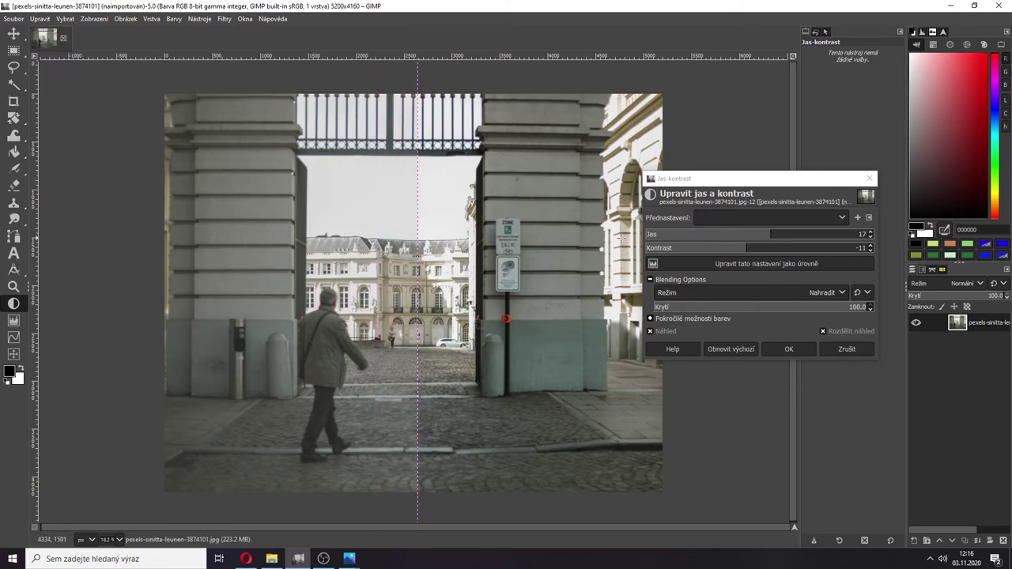
pyautogui.click(776, 235)
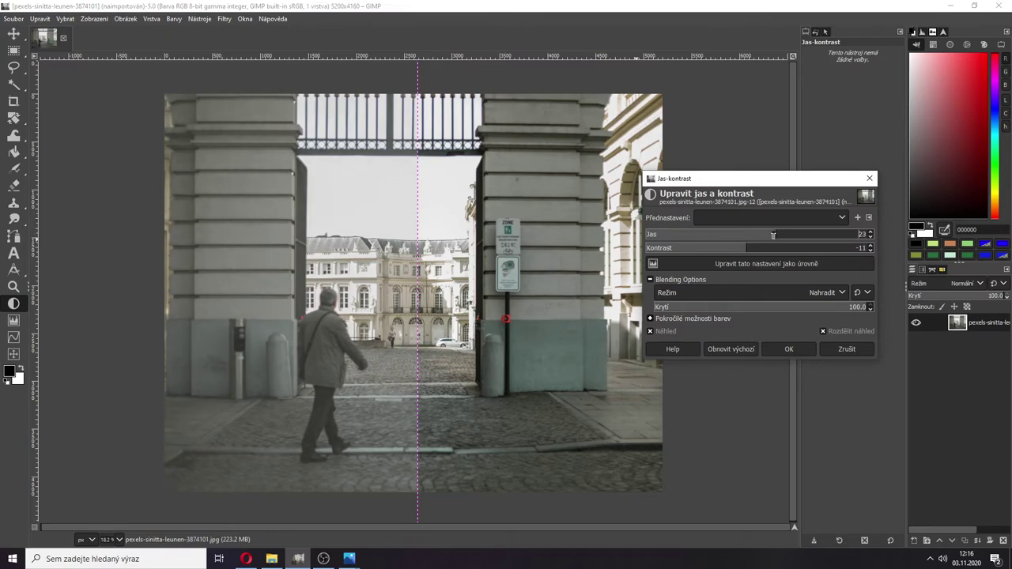
pyautogui.click(785, 235)
pyautogui.moveTo(785, 234)
pyautogui.mouseDown()
pyautogui.moveTo(743, 234)
pyautogui.moveTo(770, 233)
pyautogui.moveTo(755, 248)
pyautogui.moveTo(773, 249)
pyautogui.mouseUp()
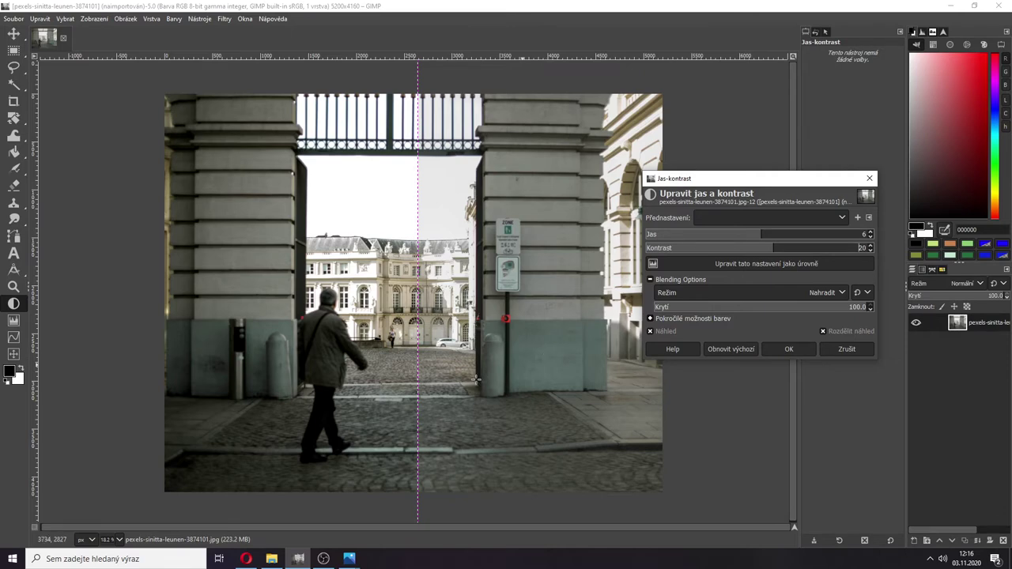
pyautogui.click(419, 345)
pyautogui.moveTo(419, 346); pyautogui.dragTo(470, 323)
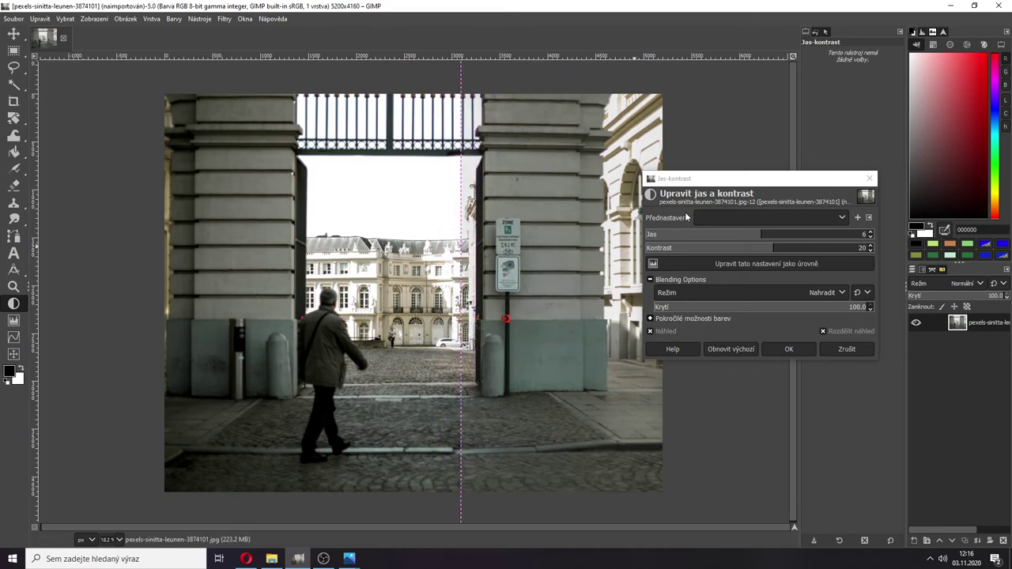
# Step: Try the Zesvětlit, Normální, Rozpustit and Vymazat barvy blending modes on the brightness-contrast adjustment
pyautogui.moveTo(692, 180); pyautogui.dragTo(621, 110)
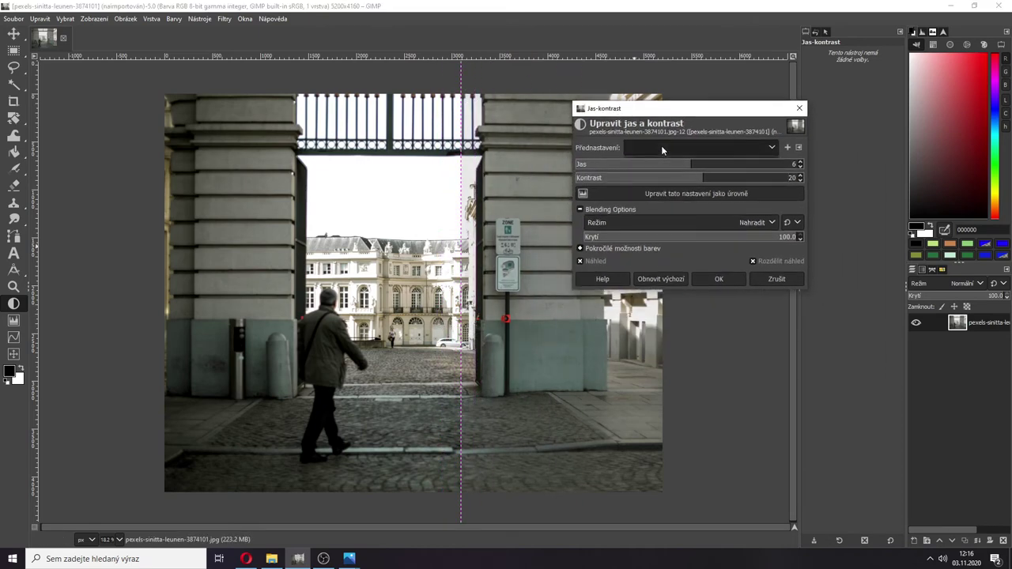
pyautogui.click(606, 222)
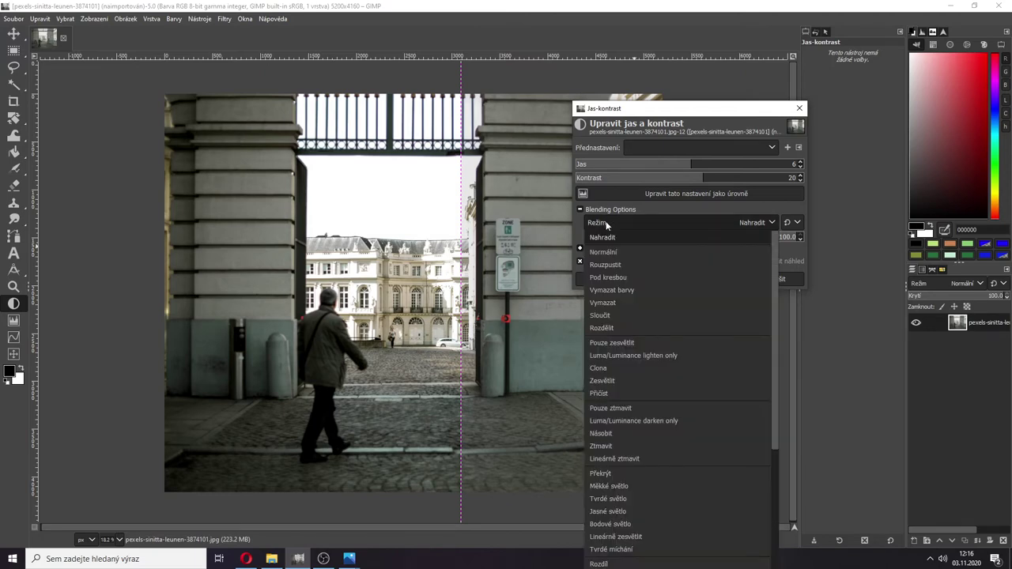
pyautogui.click(601, 384)
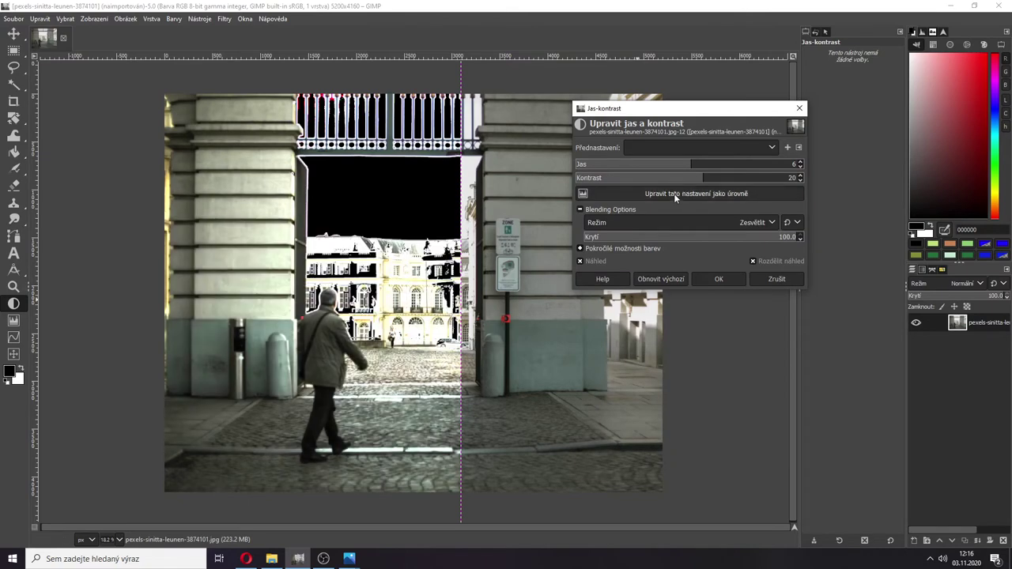
pyautogui.click(613, 222)
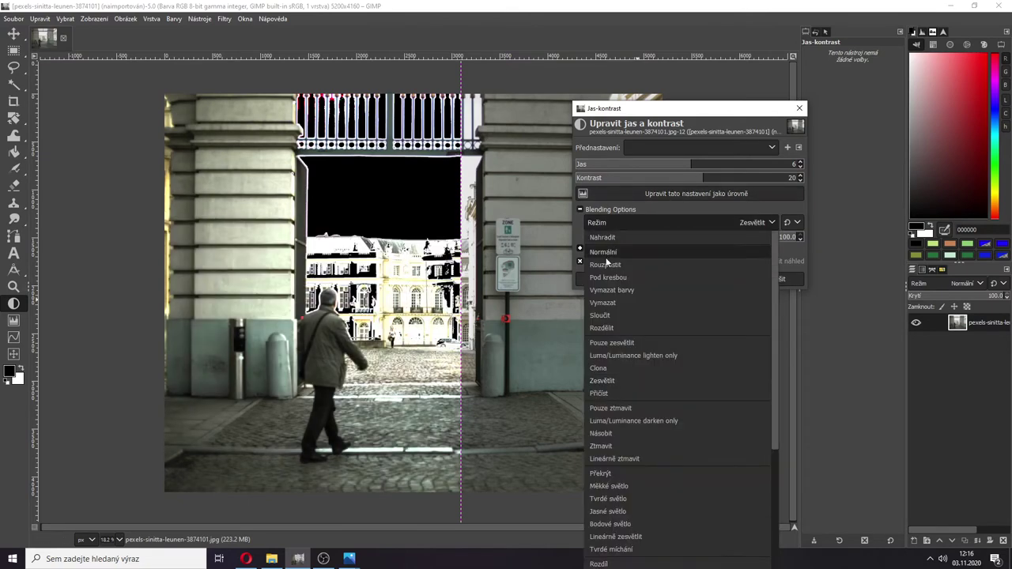
pyautogui.click(606, 252)
pyautogui.click(607, 225)
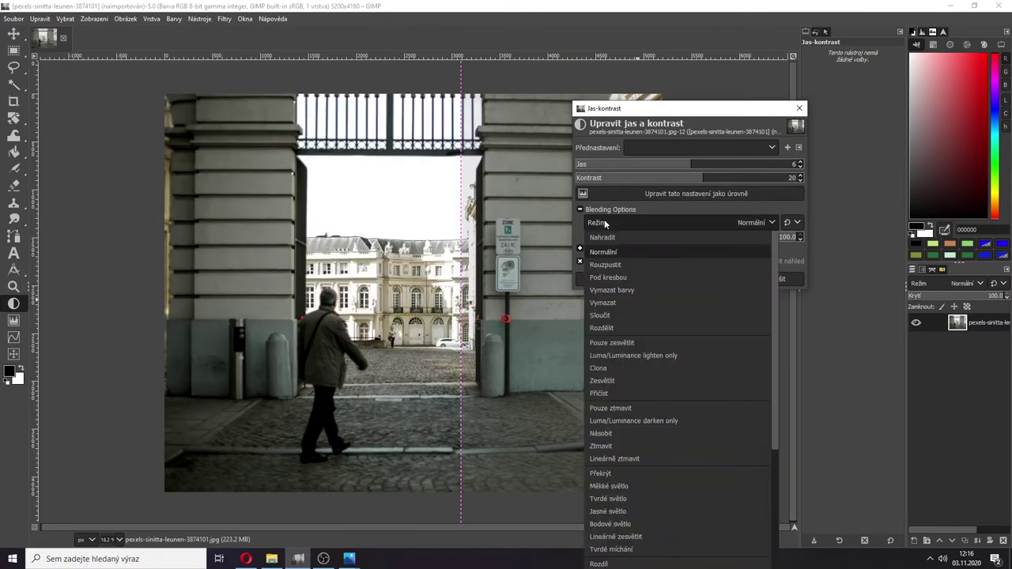
pyautogui.click(604, 267)
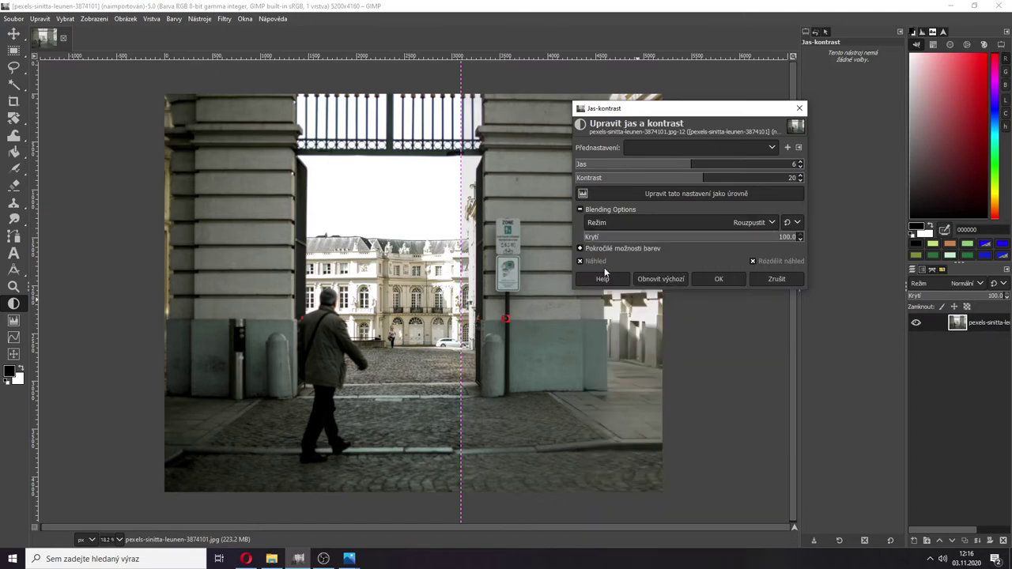
pyautogui.click(607, 224)
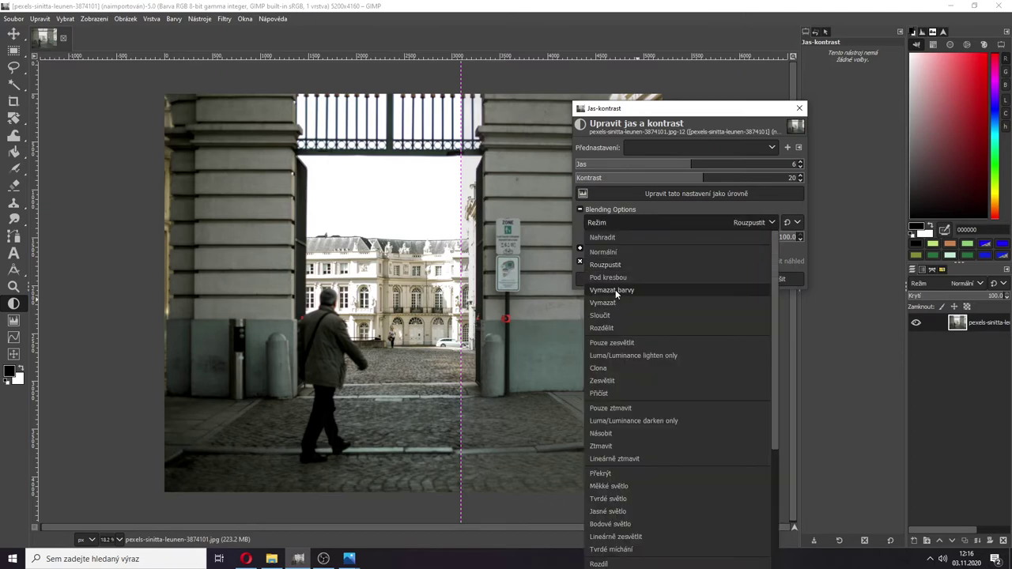
pyautogui.click(616, 290)
# Step: Set the adjustment's blending mode to Normální with opacity 100 and apply it to the gate photo
pyautogui.click(618, 224)
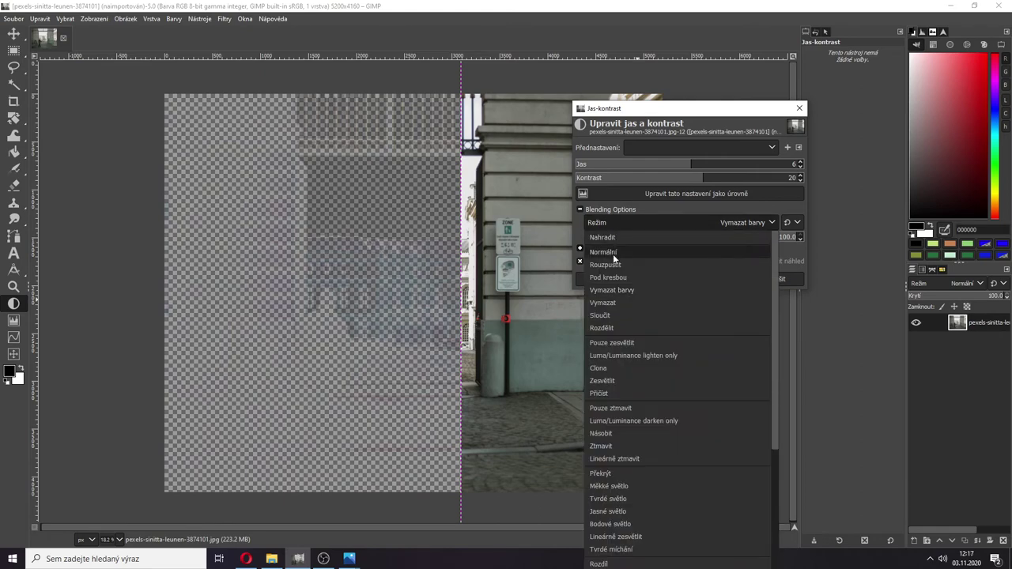
pyautogui.click(613, 254)
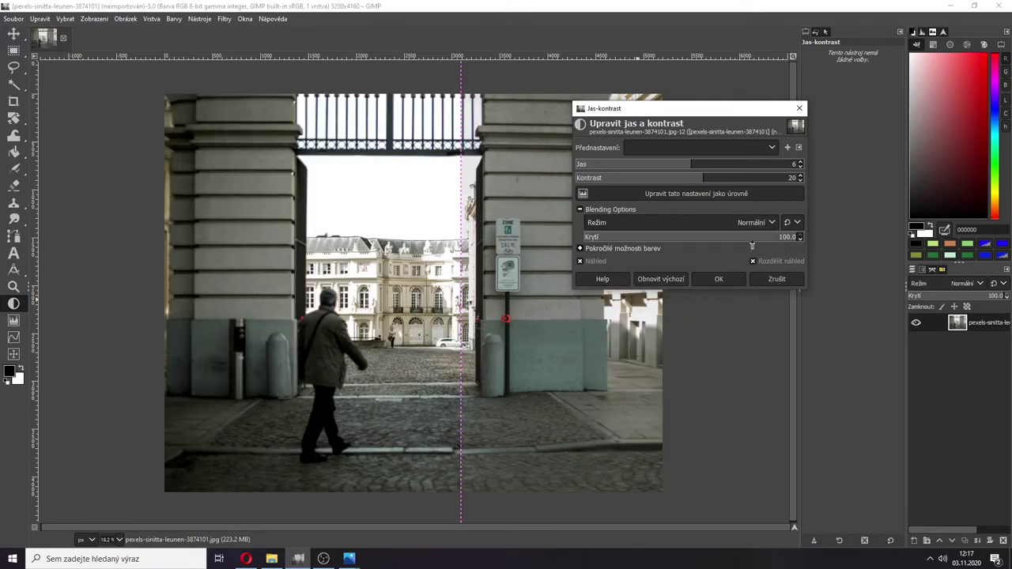
pyautogui.moveTo(748, 241); pyautogui.dragTo(805, 230)
pyautogui.click(737, 278)
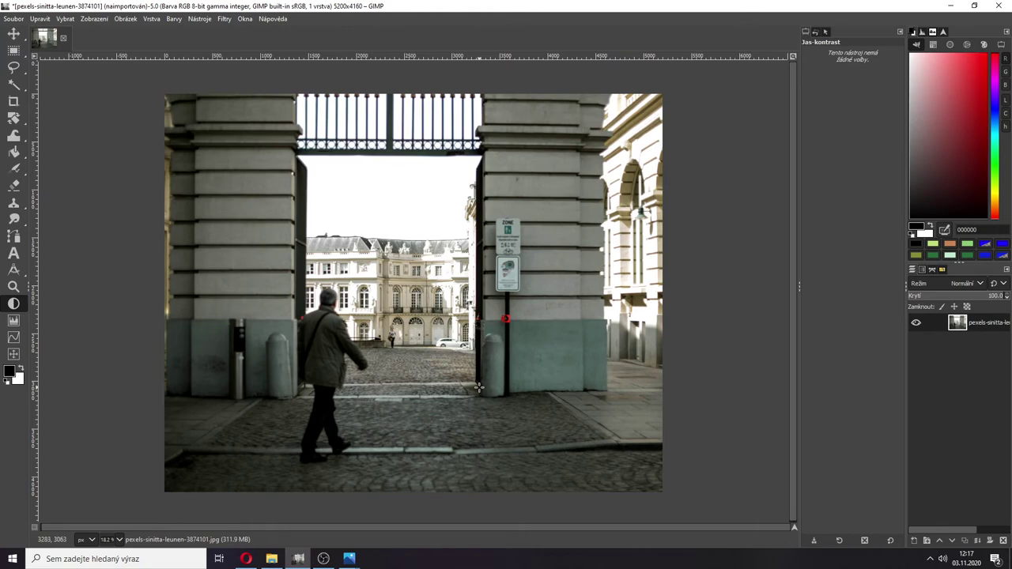
# Step: Add pexels-vitaly-vlasov-3763107.jpg from the Materials folder as a new layer above the gate photo
pyautogui.click(272, 559)
pyautogui.click(744, 268)
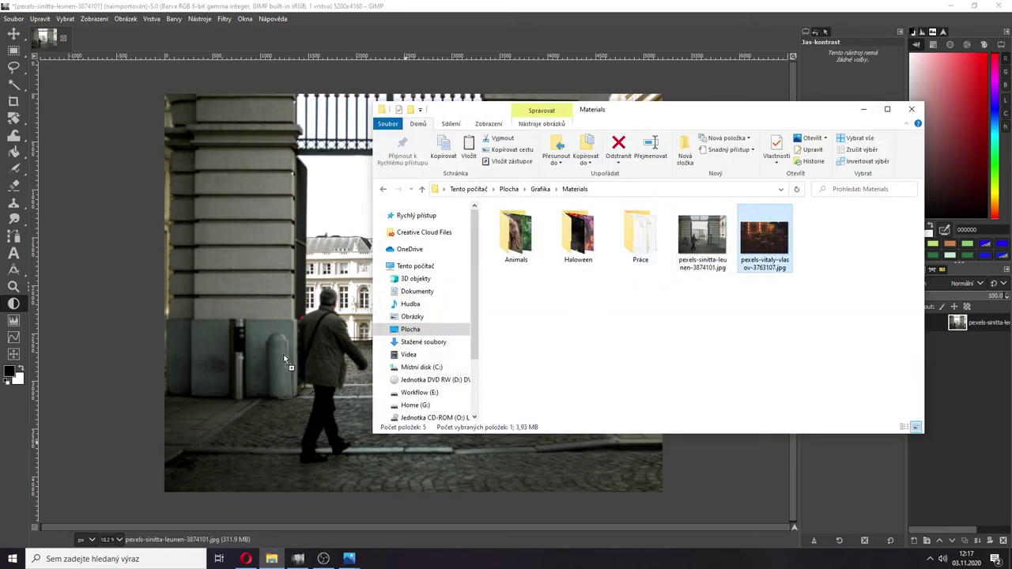
pyautogui.click(864, 110)
pyautogui.click(212, 197)
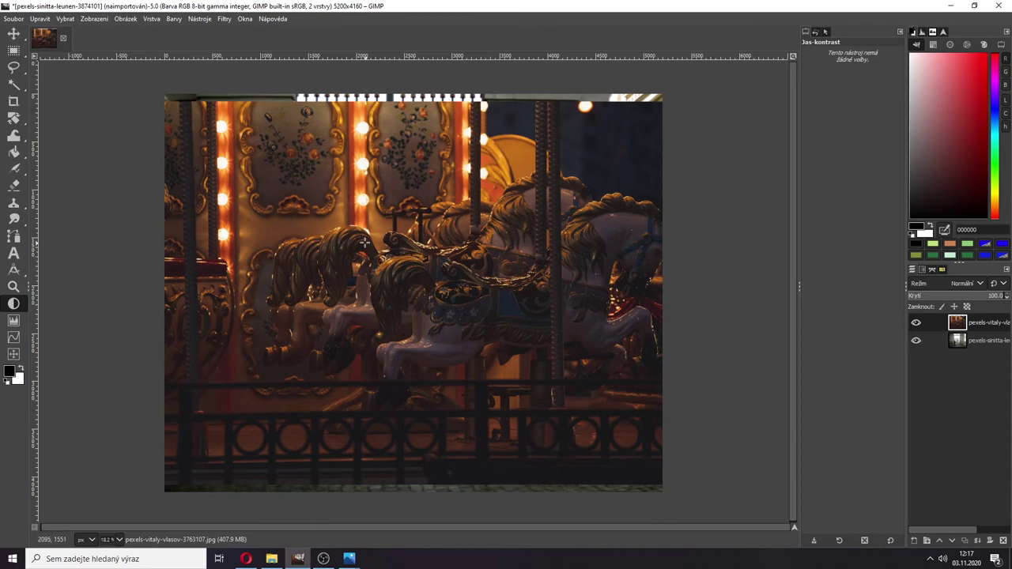
# Step: Open the Levels adjustment for the carousel photo layer
pyautogui.click(173, 19)
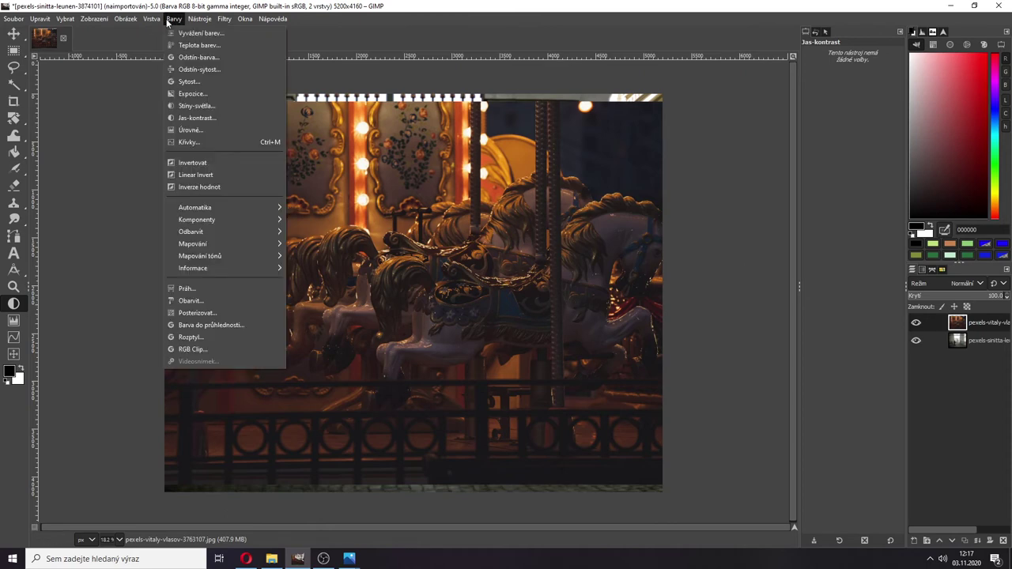
pyautogui.click(192, 132)
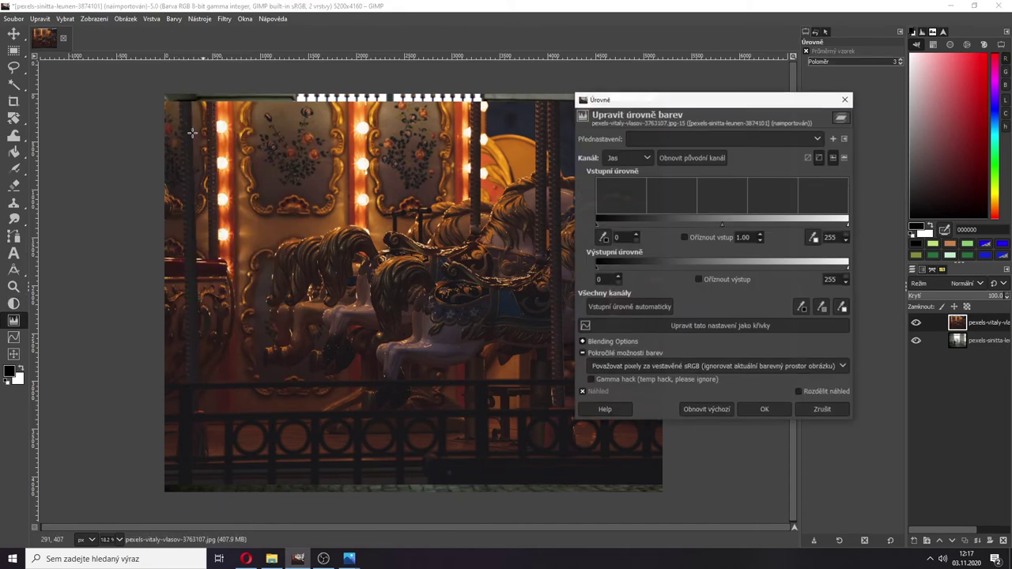
pyautogui.moveTo(611, 100); pyautogui.dragTo(625, 98)
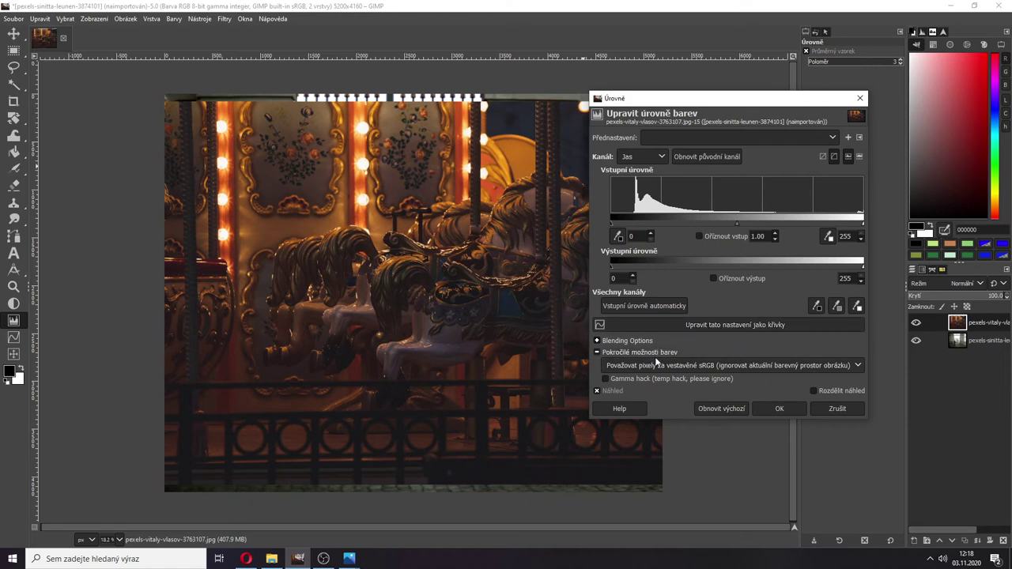
# Step: Try automatic input levels on the carousel layer and restore the default level settings
pyautogui.click(636, 307)
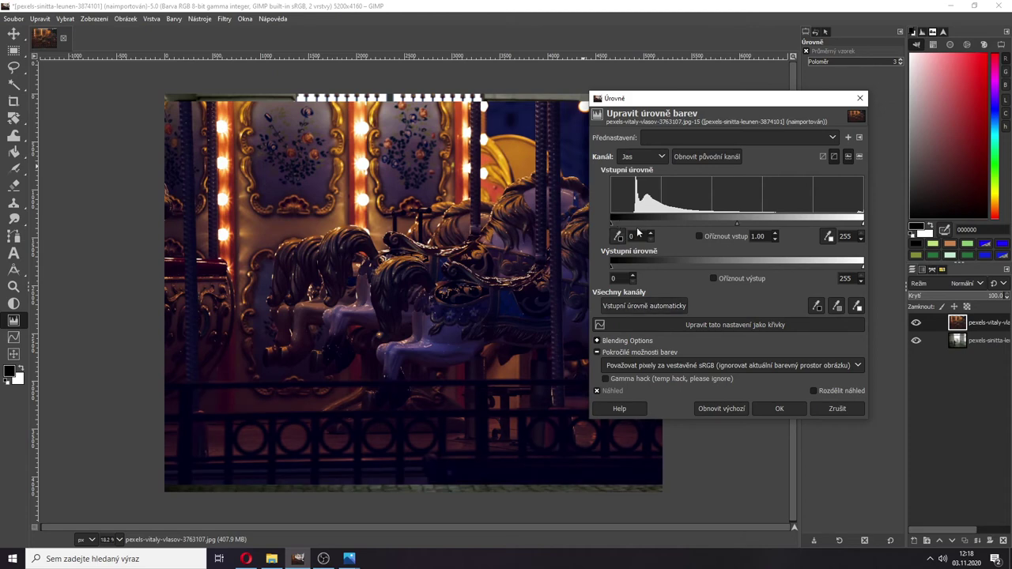
pyautogui.click(720, 408)
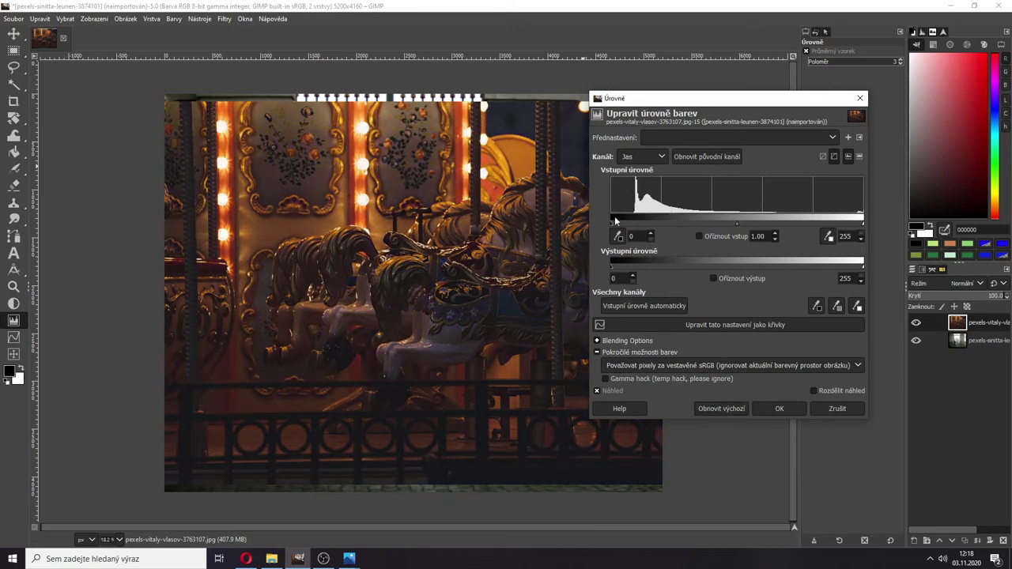
# Step: Set the carousel layer's Jas input levels to black point 24, white point 166 and gamma 2.47
pyautogui.moveTo(611, 225); pyautogui.dragTo(648, 225)
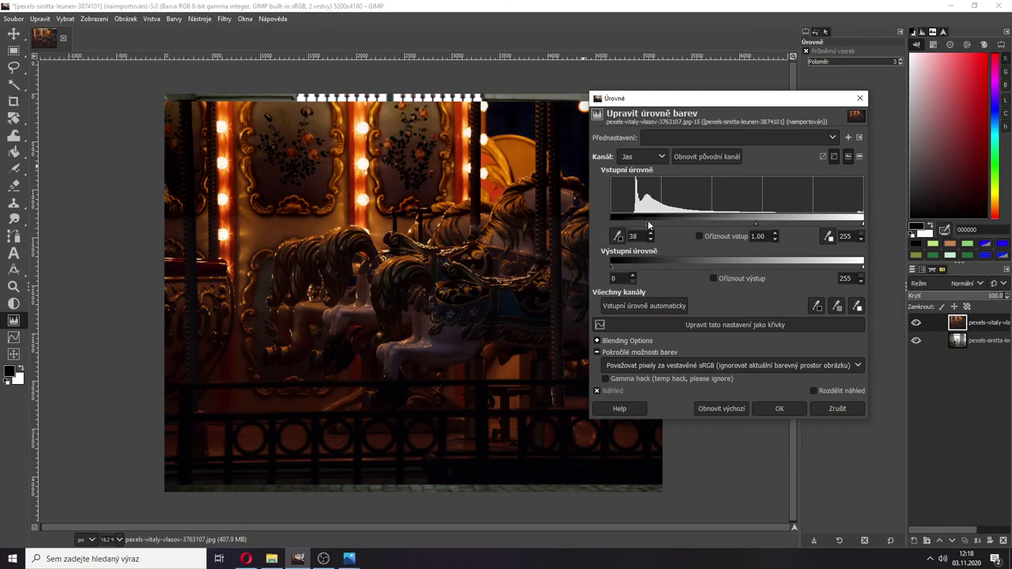
pyautogui.click(716, 408)
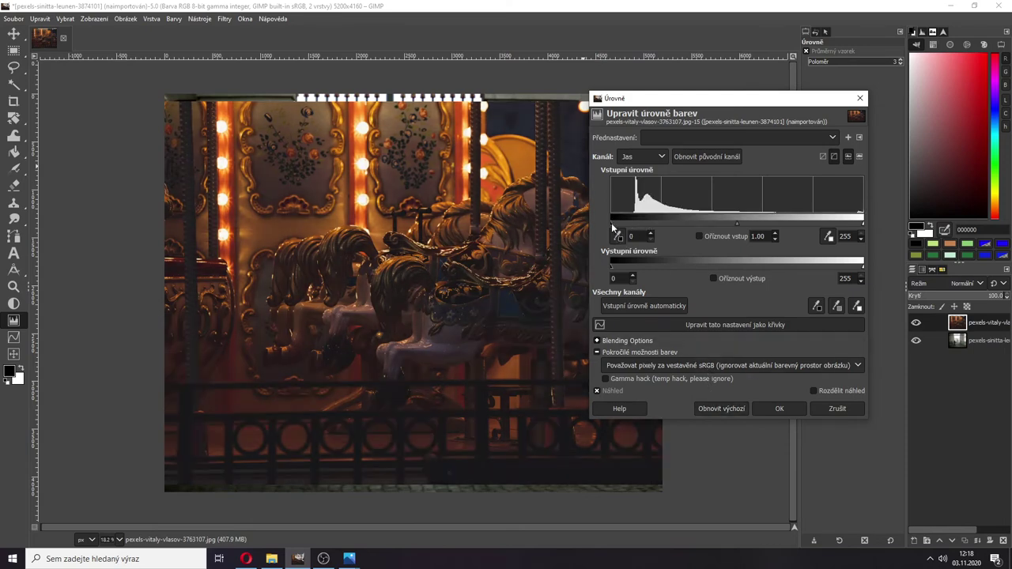
pyautogui.moveTo(612, 227); pyautogui.dragTo(631, 223)
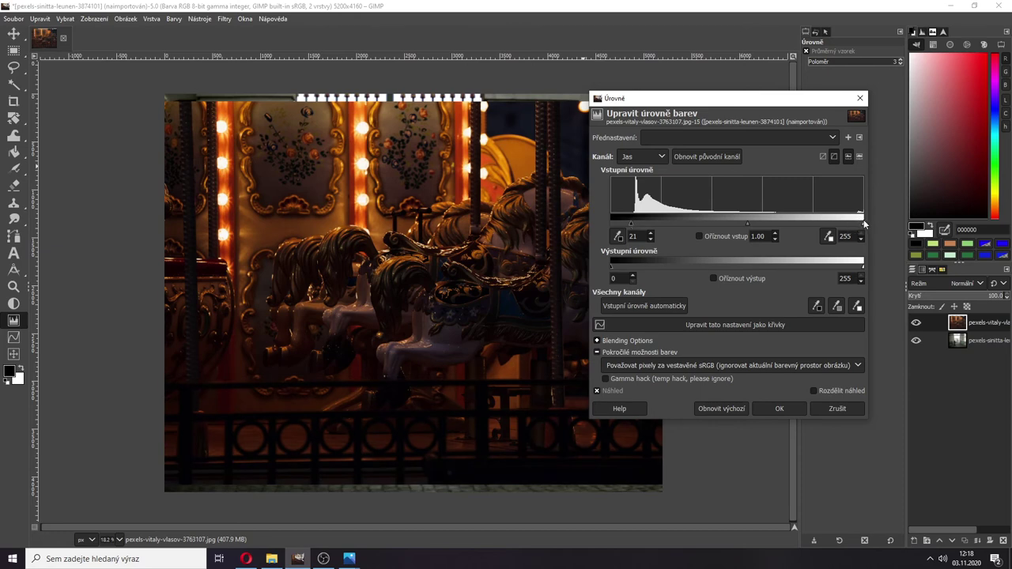
pyautogui.moveTo(864, 224); pyautogui.dragTo(776, 220)
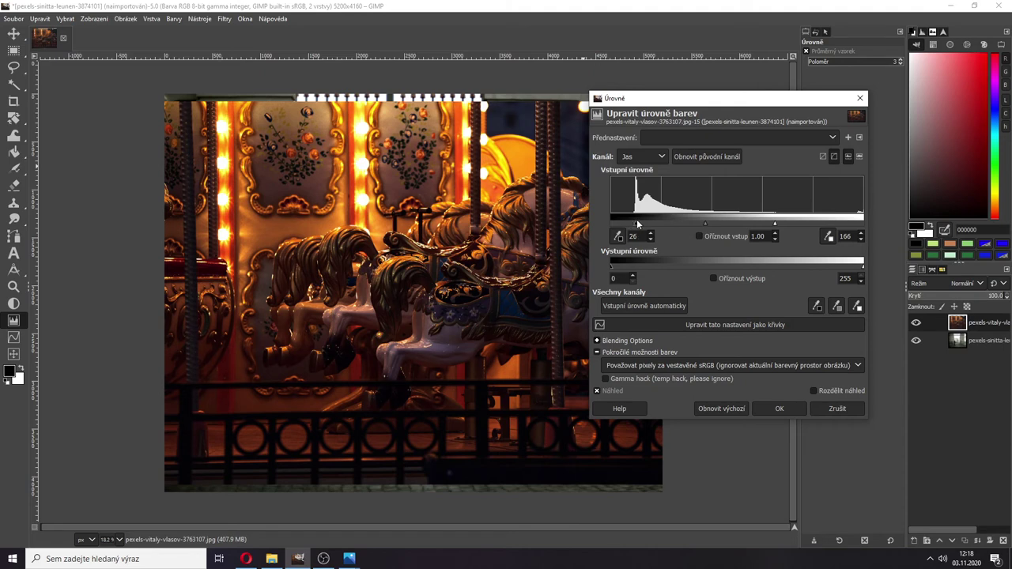
pyautogui.moveTo(638, 224); pyautogui.dragTo(635, 224)
pyautogui.moveTo(706, 225); pyautogui.dragTo(684, 224)
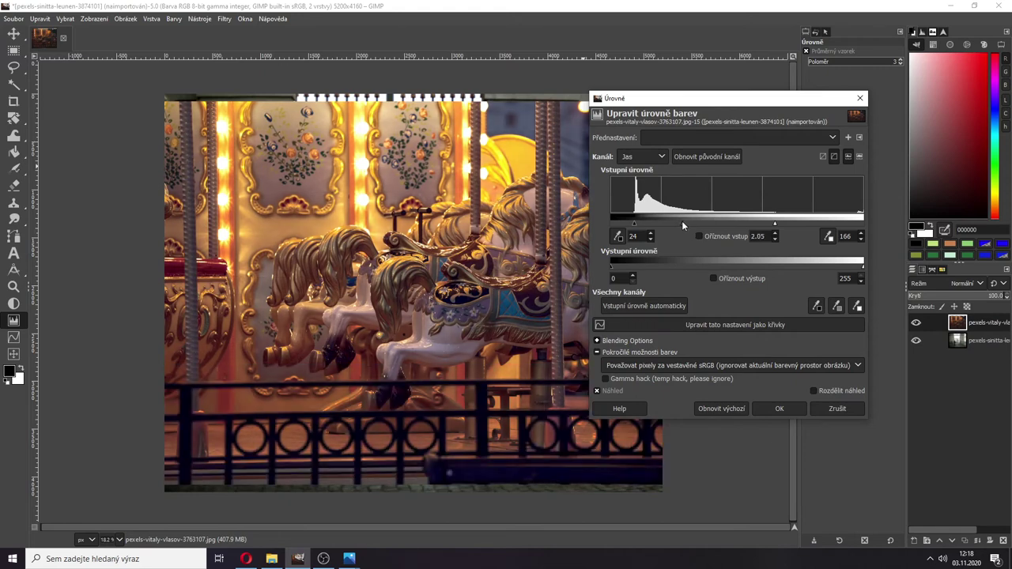
pyautogui.moveTo(682, 221); pyautogui.dragTo(677, 221)
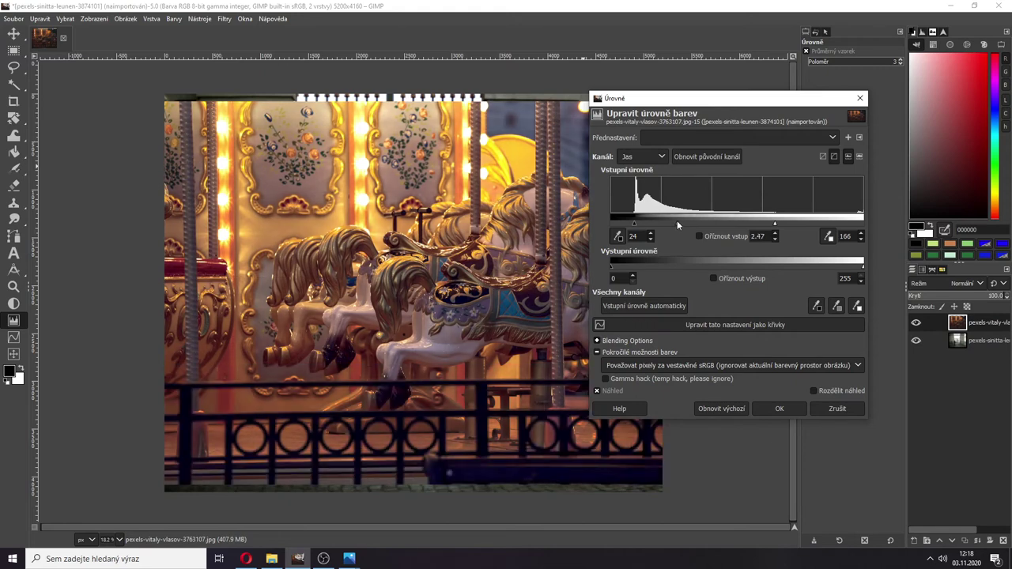
# Step: Compare the carousel's corrected and original versions in a split preview, and apply the Levels adjustment
pyautogui.click(822, 390)
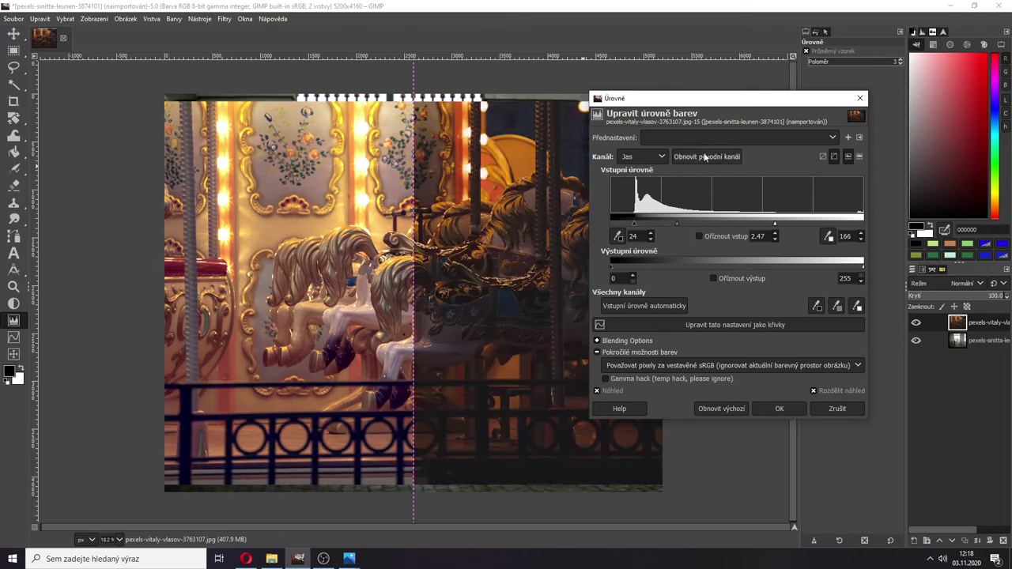
pyautogui.moveTo(678, 100); pyautogui.dragTo(786, 109)
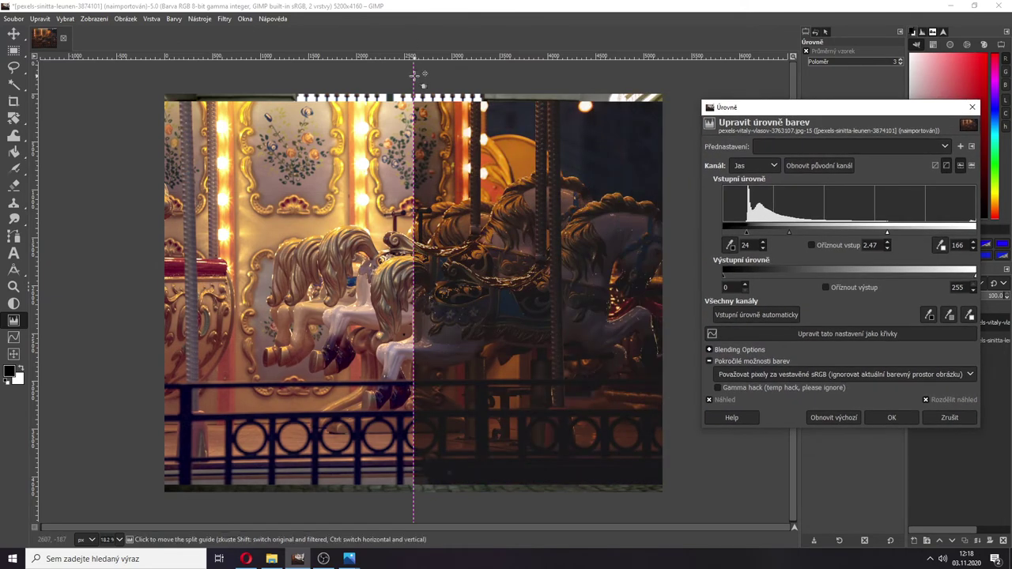
pyautogui.moveTo(419, 79); pyautogui.dragTo(672, 132)
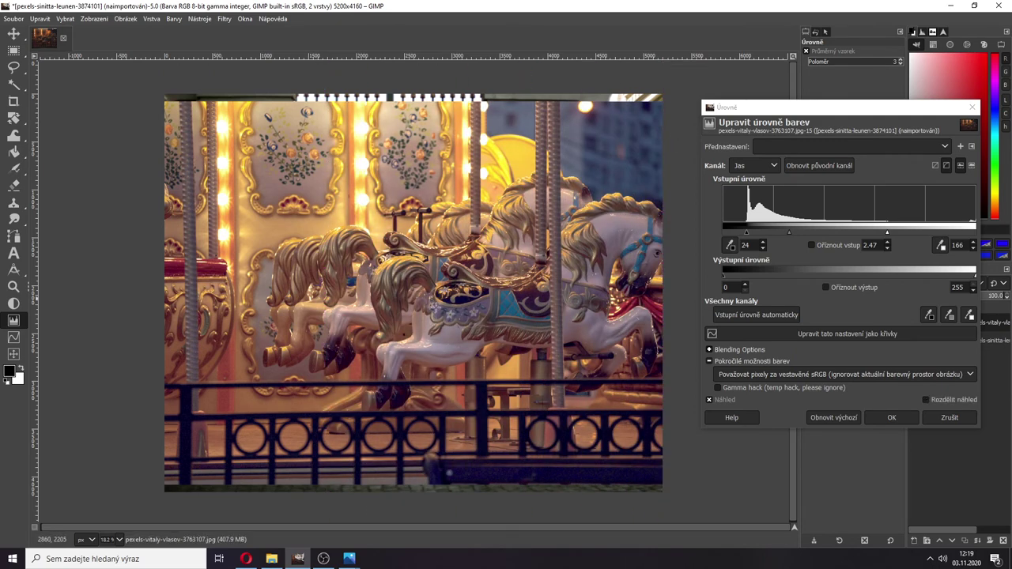
pyautogui.click(891, 419)
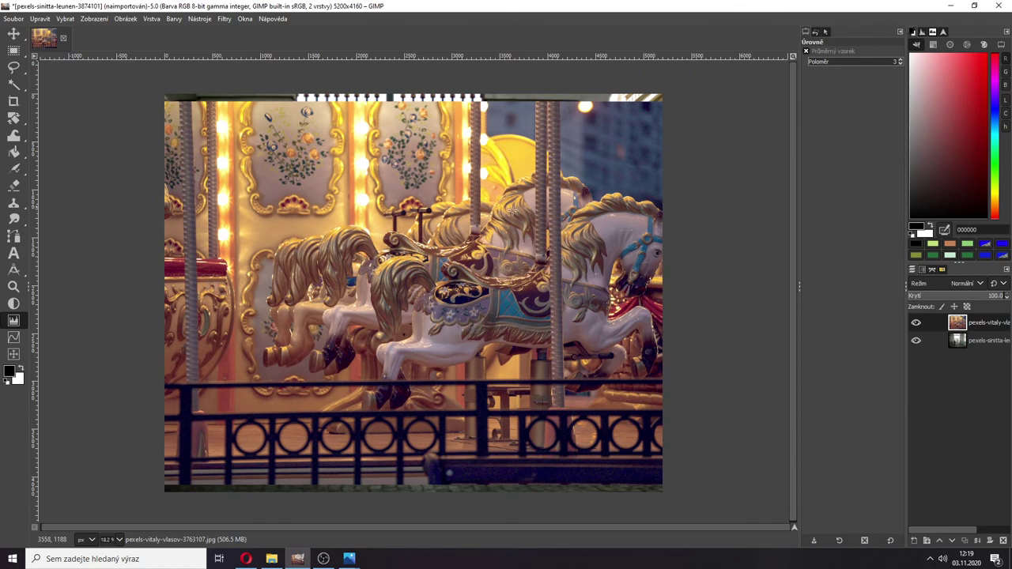
# Step: Hide the gate photo layer and select a rectangular area about 3135 × 2569 px over the front carousel horses
pyautogui.click(916, 341)
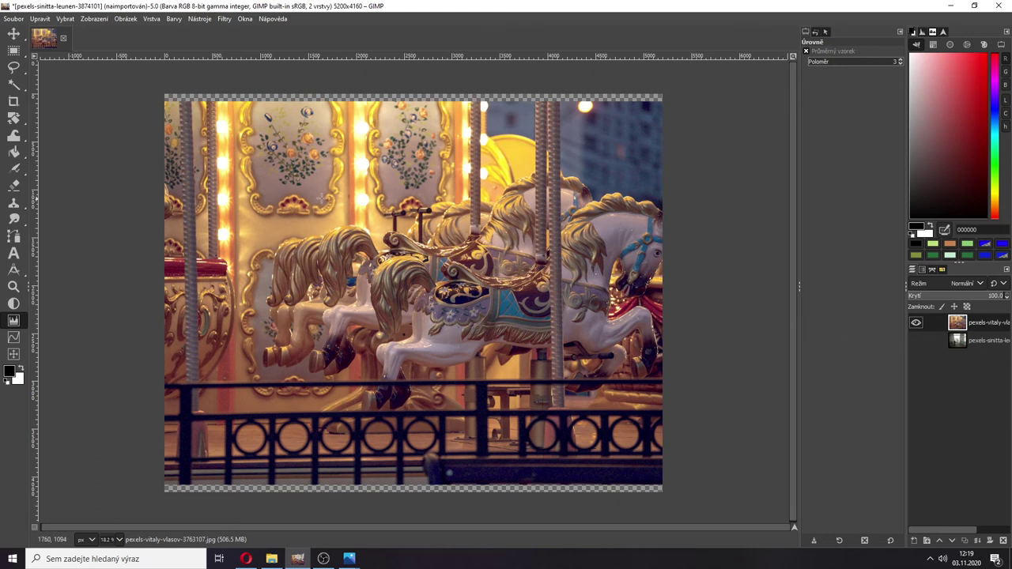
pyautogui.click(13, 50)
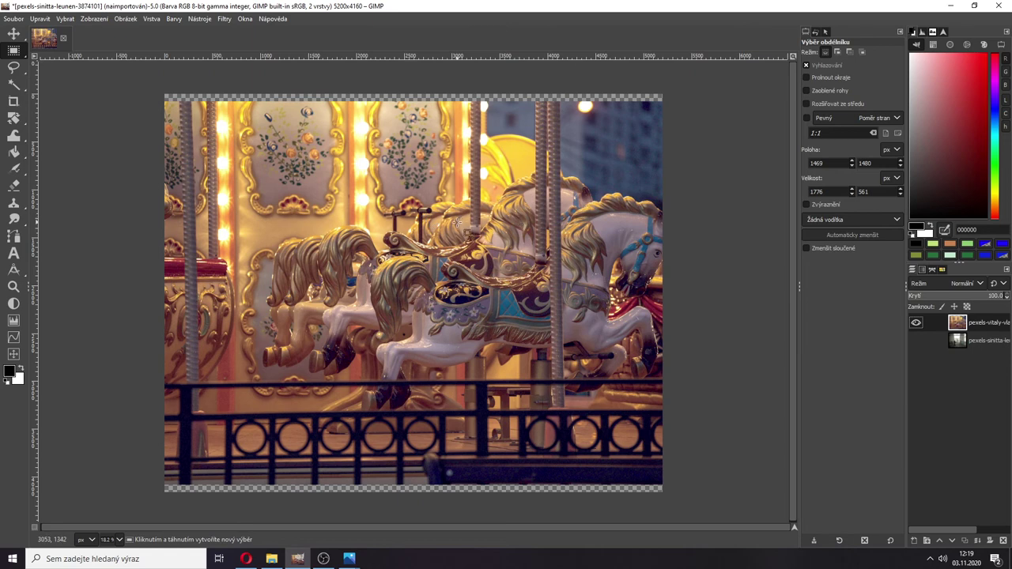
pyautogui.moveTo(360, 164); pyautogui.dragTo(661, 409)
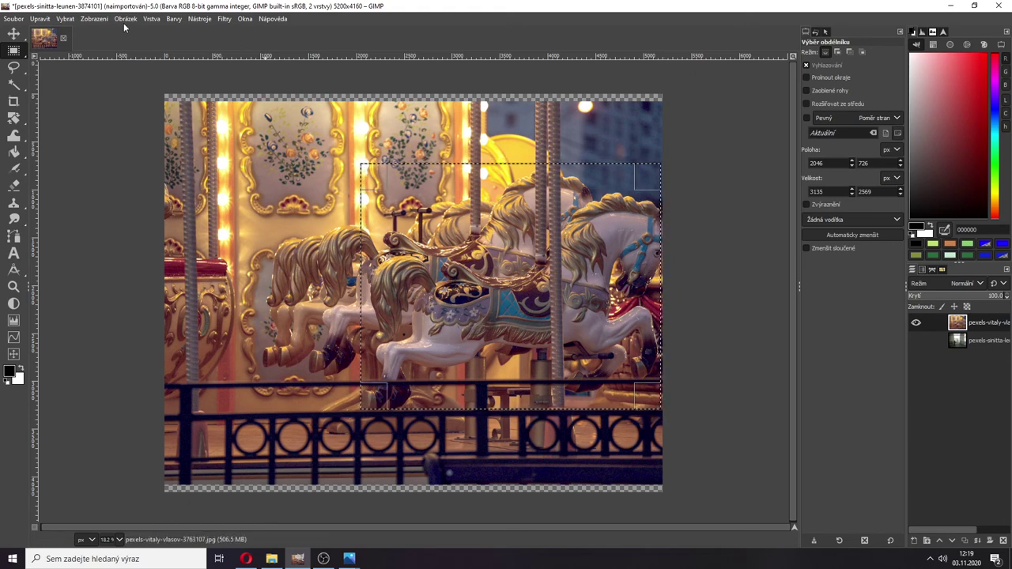
pyautogui.click(173, 18)
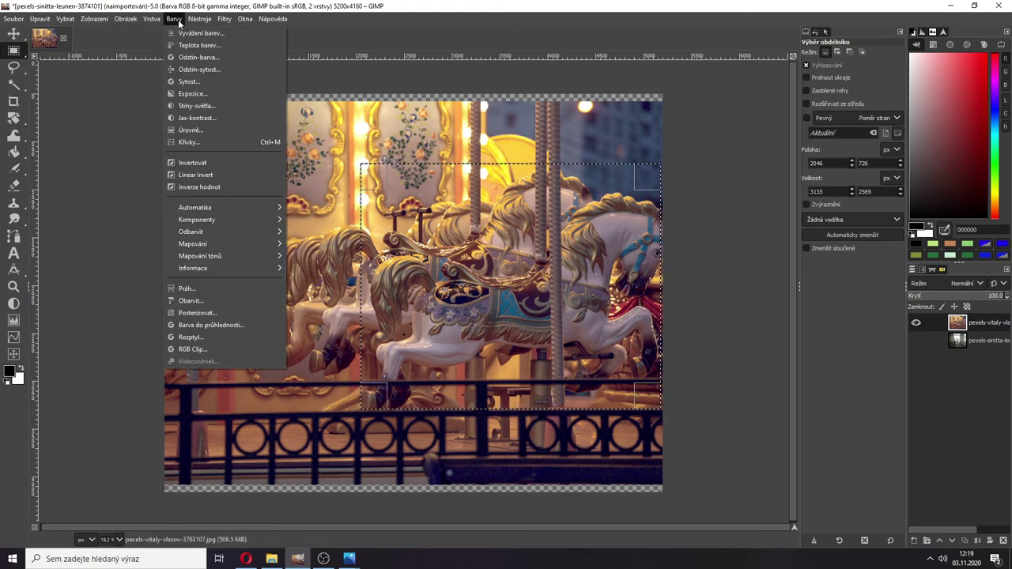
pyautogui.click(191, 106)
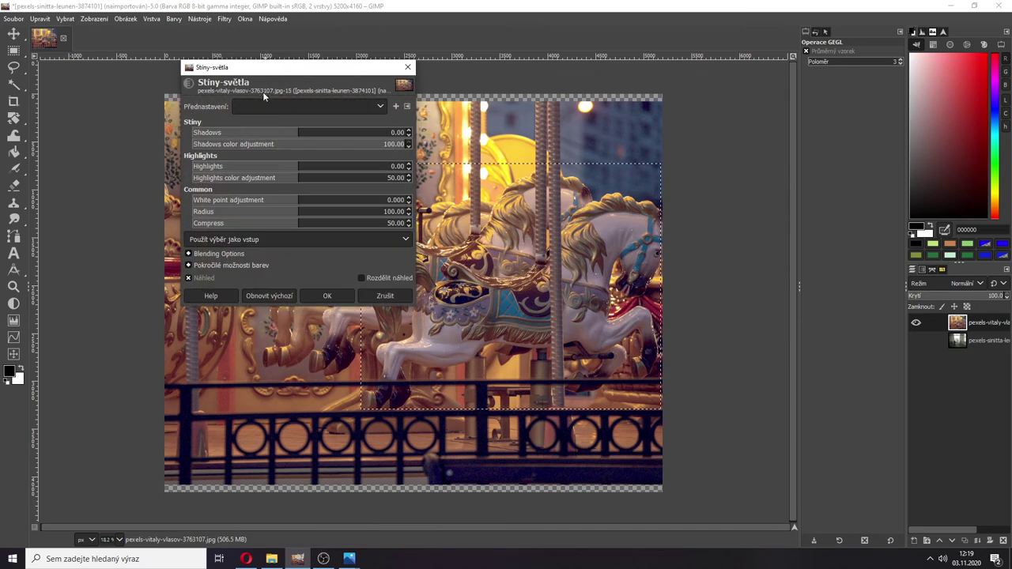
pyautogui.moveTo(274, 63); pyautogui.dragTo(165, 98)
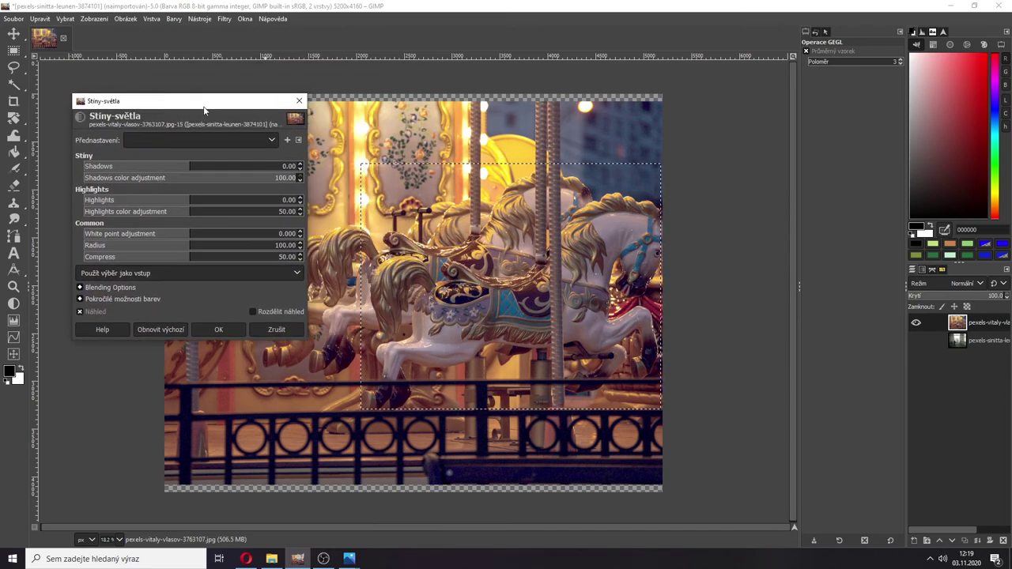
pyautogui.click(299, 100)
# Step: Darken the selected horse area with Brightness-Contrast at brightness -68 and contrast 45, and apply it
pyautogui.click(173, 18)
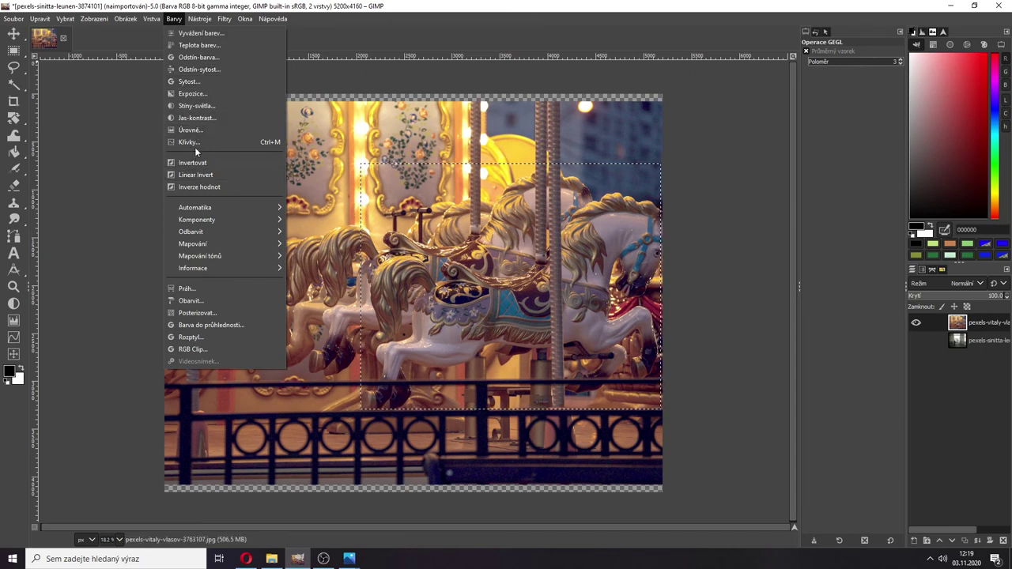
pyautogui.click(195, 118)
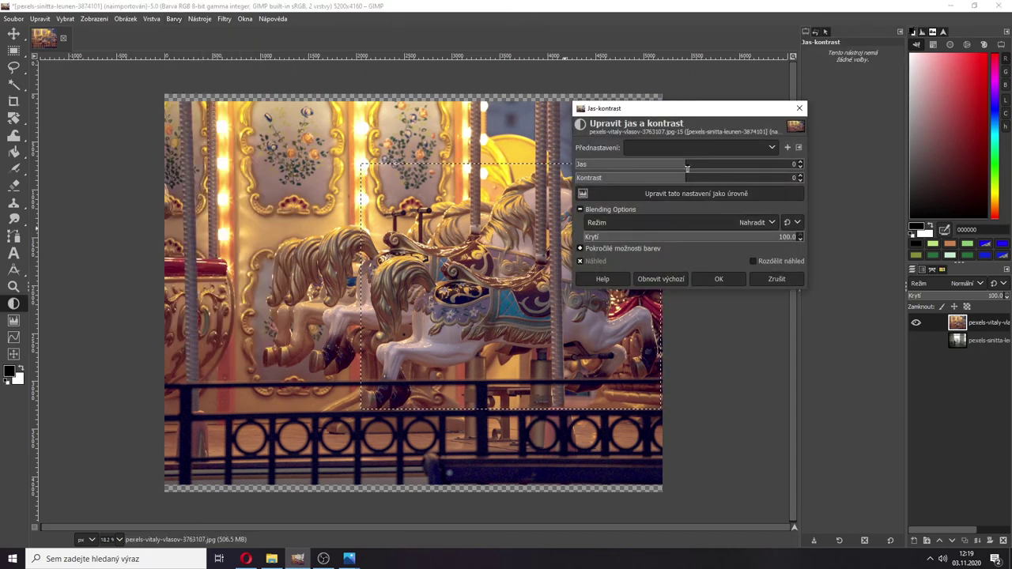
pyautogui.moveTo(701, 163); pyautogui.dragTo(680, 165)
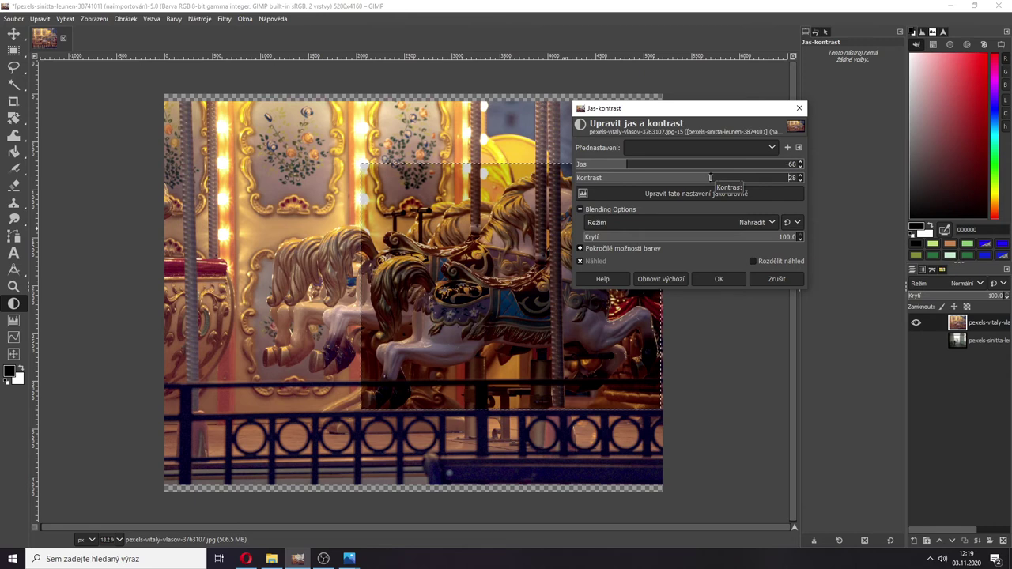
pyautogui.moveTo(710, 178); pyautogui.dragTo(715, 177)
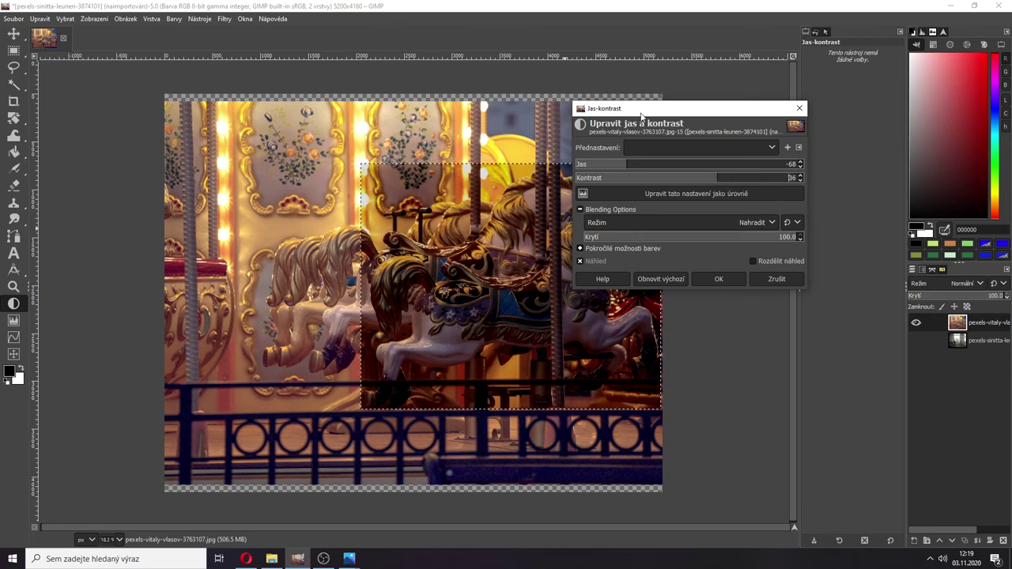
pyautogui.moveTo(638, 112); pyautogui.dragTo(461, 390)
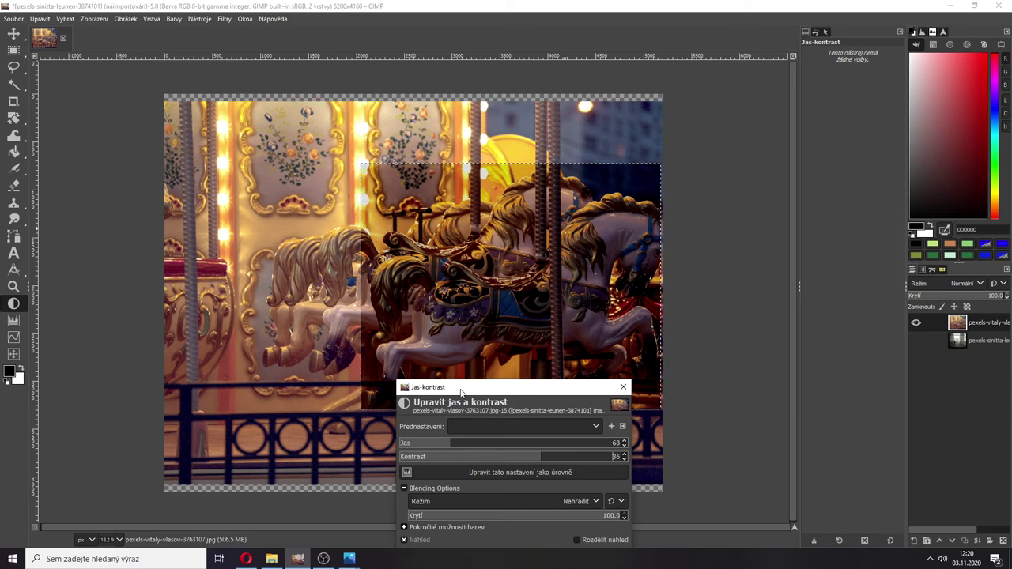
pyautogui.moveTo(461, 392); pyautogui.dragTo(158, 184)
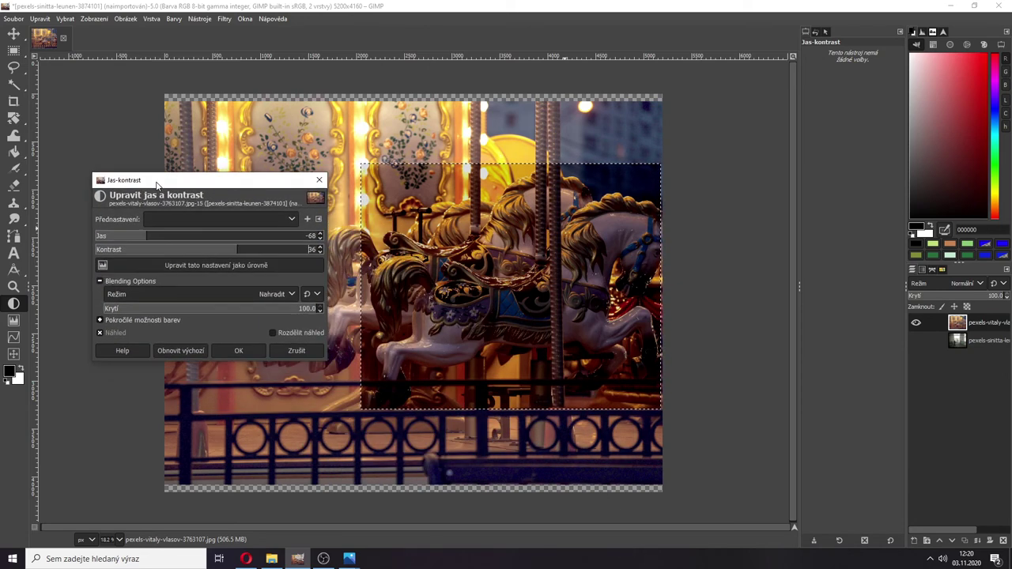
pyautogui.moveTo(237, 249); pyautogui.dragTo(245, 250)
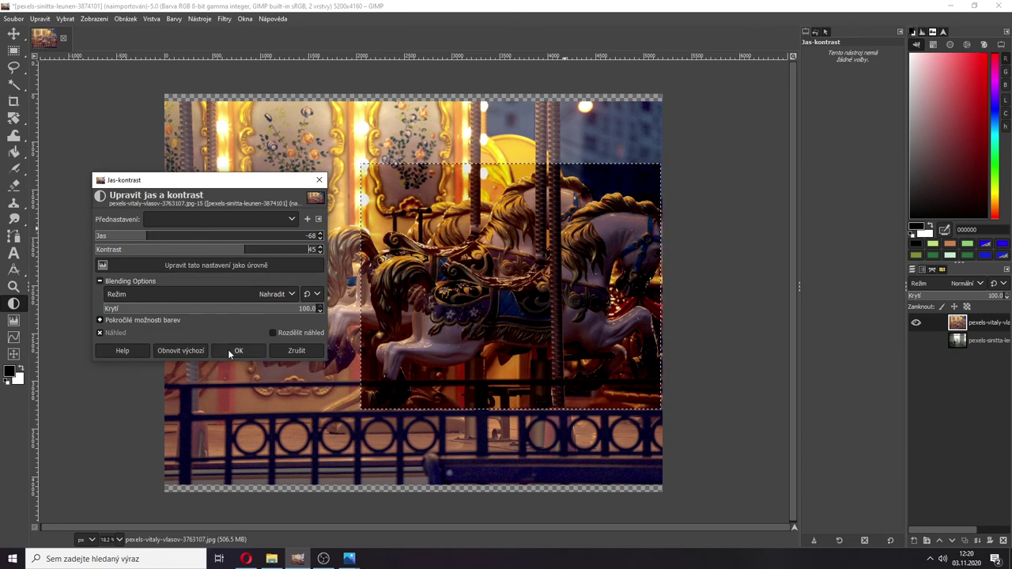
pyautogui.click(228, 350)
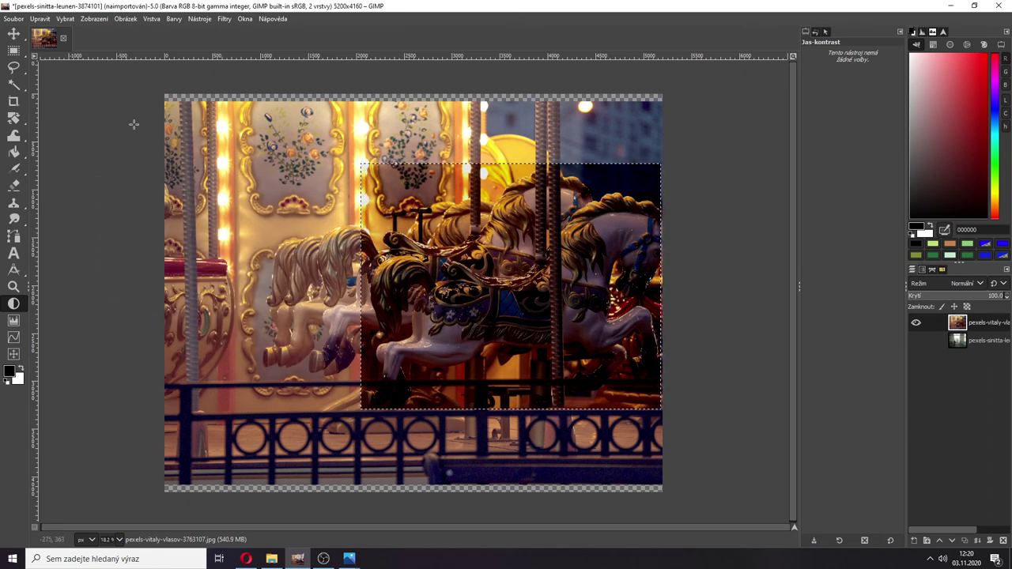
# Step: Clear the rectangular selection and open the Curves adjustment for the whole carousel layer
pyautogui.click(13, 34)
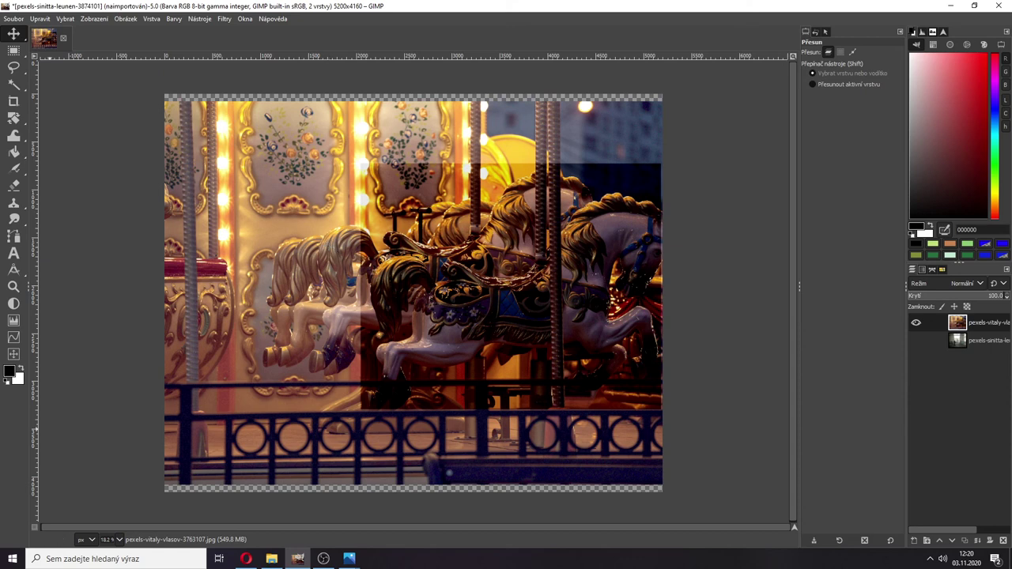
pyautogui.click(171, 21)
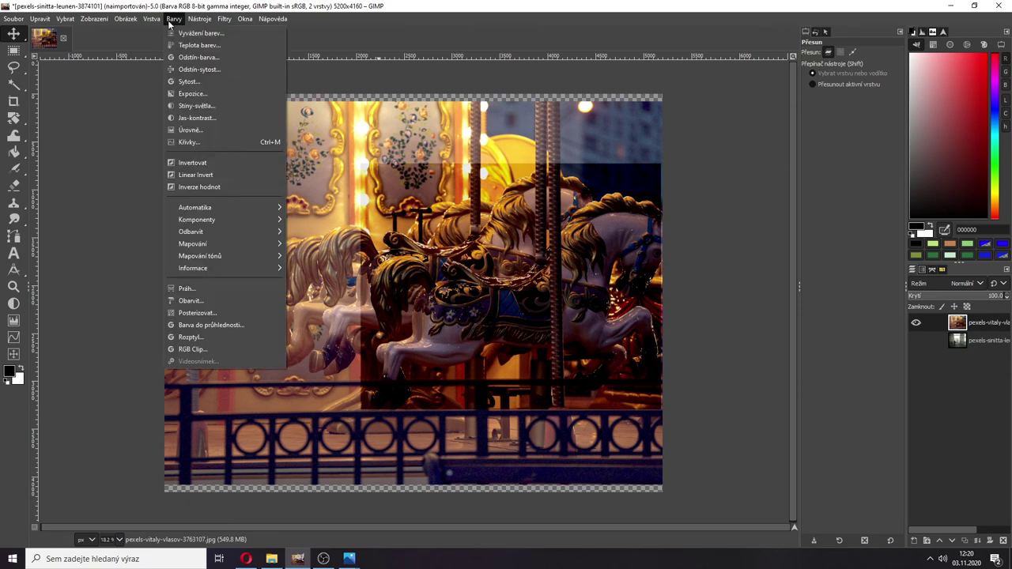
pyautogui.click(197, 145)
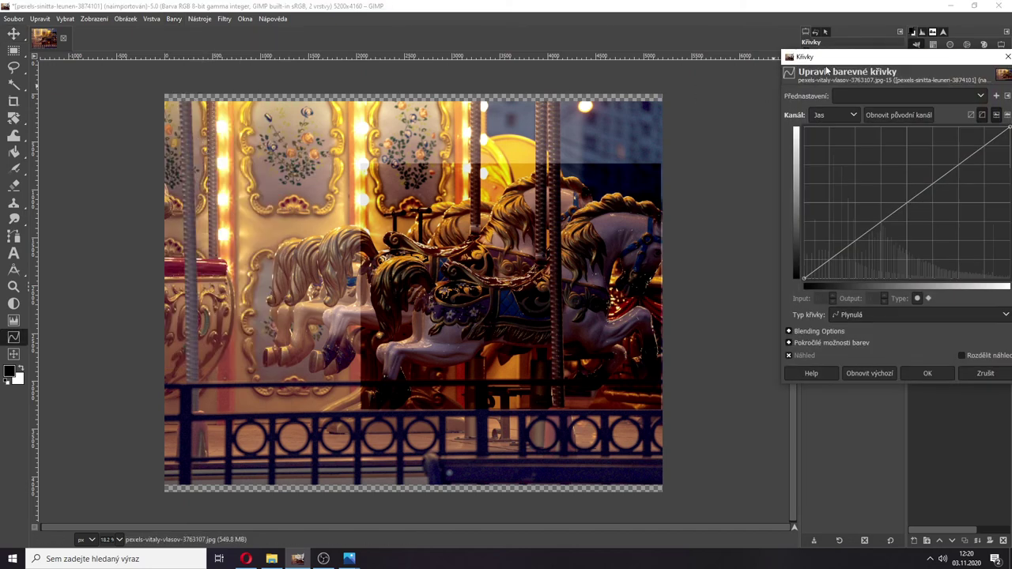
pyautogui.moveTo(829, 58); pyautogui.dragTo(704, 79)
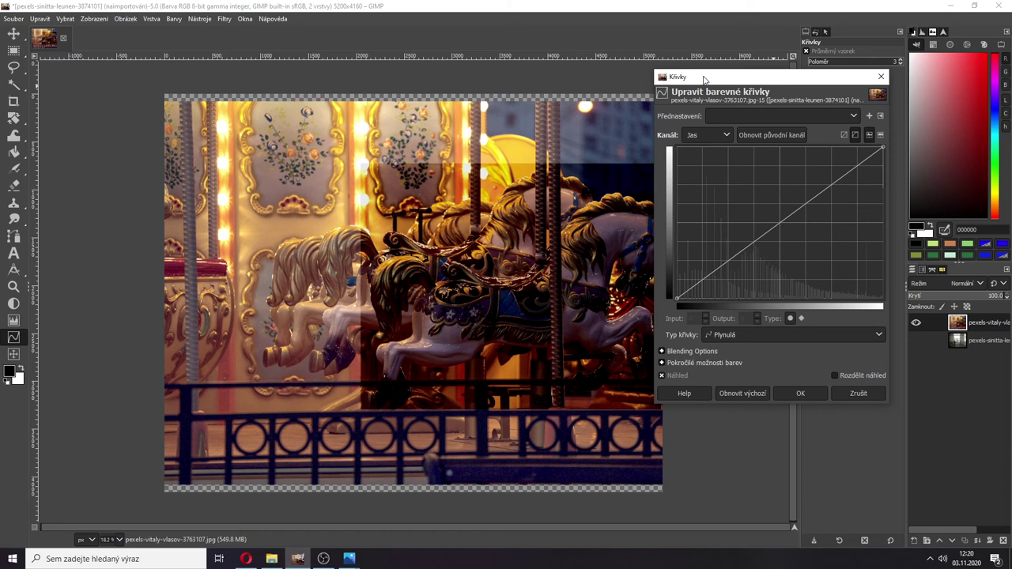
# Step: Review the available curve channels, keep Jas, and raise its curve with a point at input 163, output 199
pyautogui.click(708, 136)
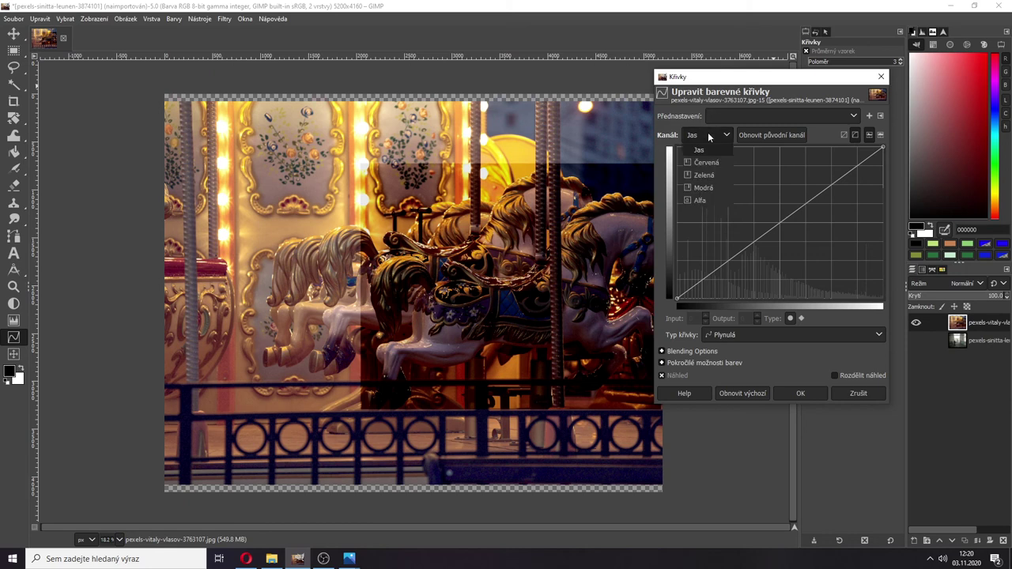
pyautogui.click(709, 136)
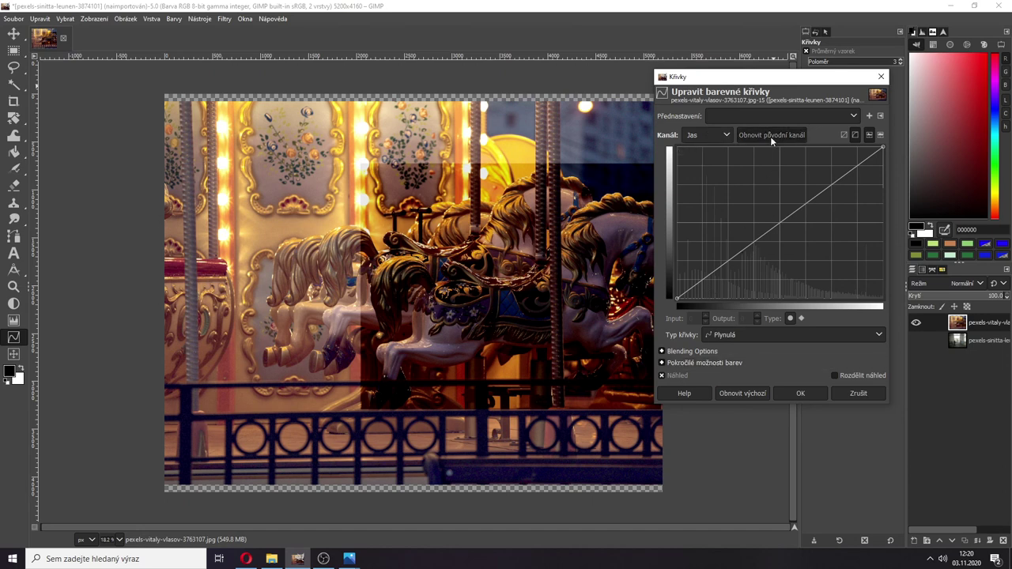
pyautogui.moveTo(775, 227); pyautogui.dragTo(808, 180)
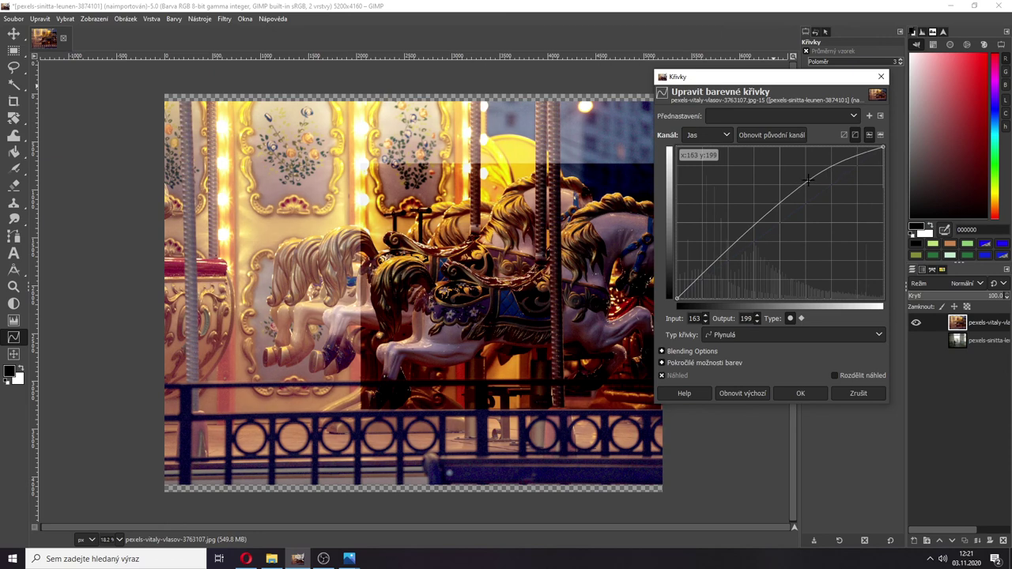
# Step: Expand the Curves blending options and move the curve's black point to input 42, output 5
pyautogui.click(692, 351)
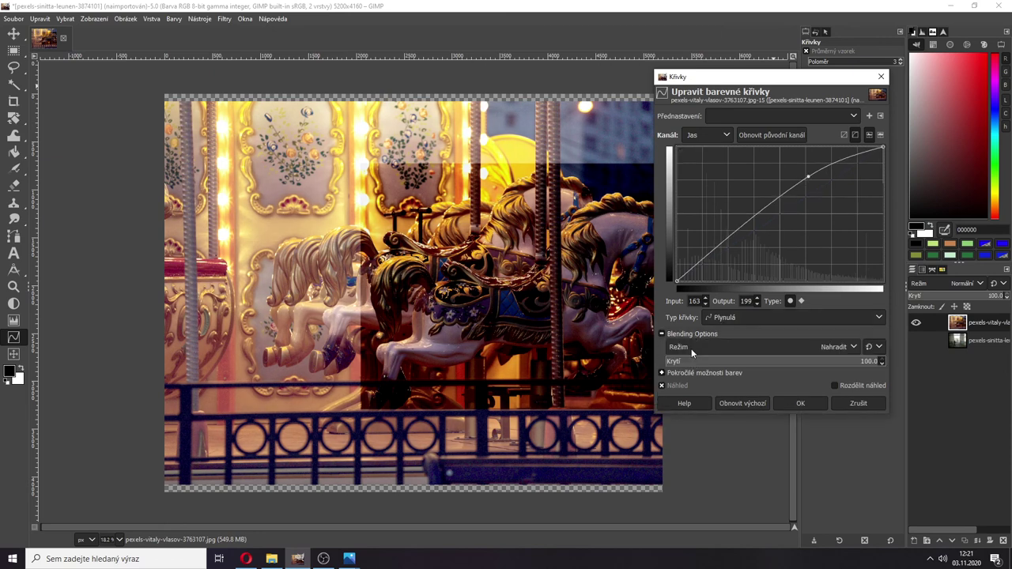
pyautogui.click(671, 374)
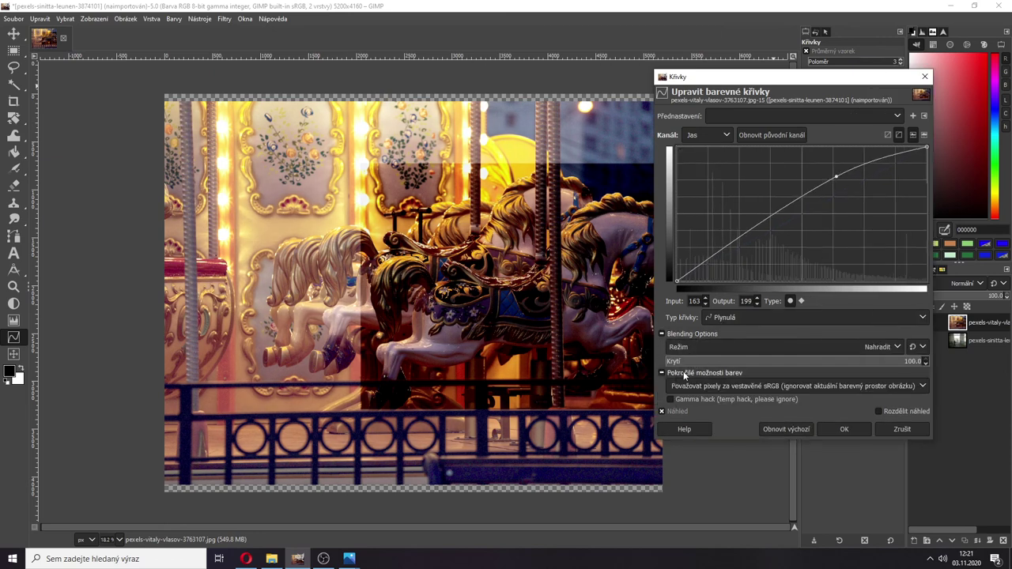
pyautogui.click(665, 372)
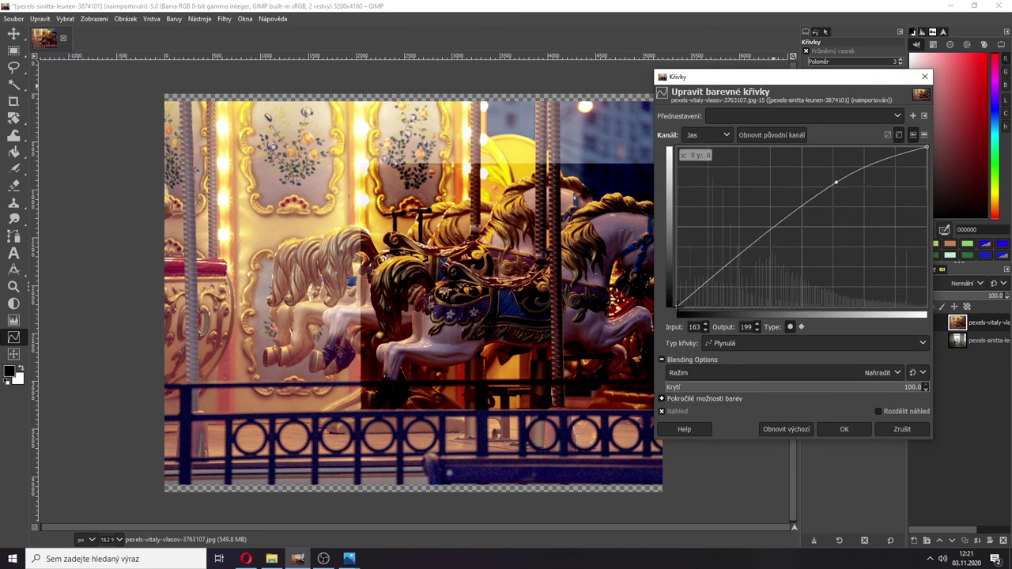
pyautogui.moveTo(678, 306); pyautogui.dragTo(719, 303)
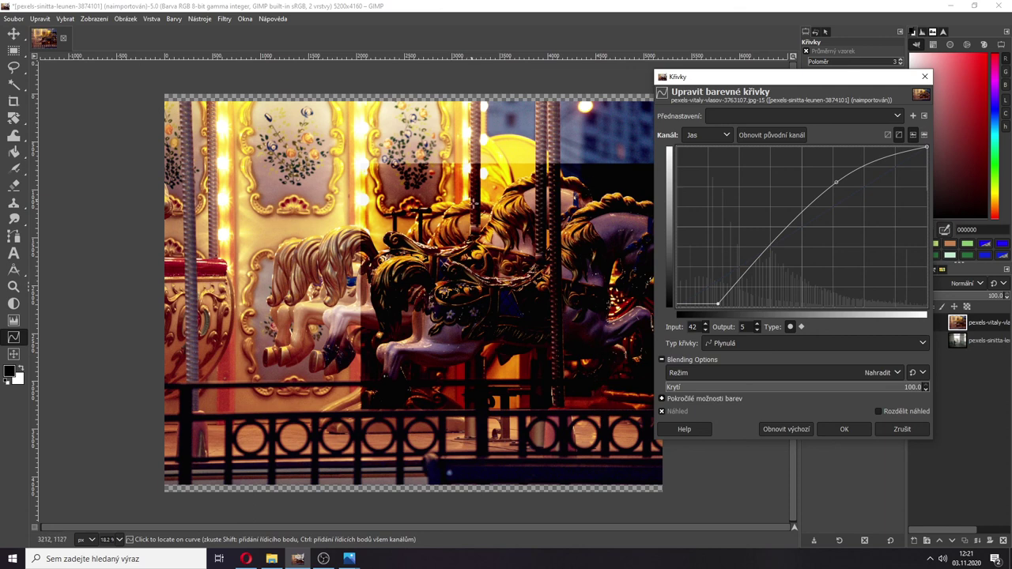
# Step: Keep the Jas channel and reset its curve to the original straight line
pyautogui.click(723, 134)
pyautogui.click(744, 134)
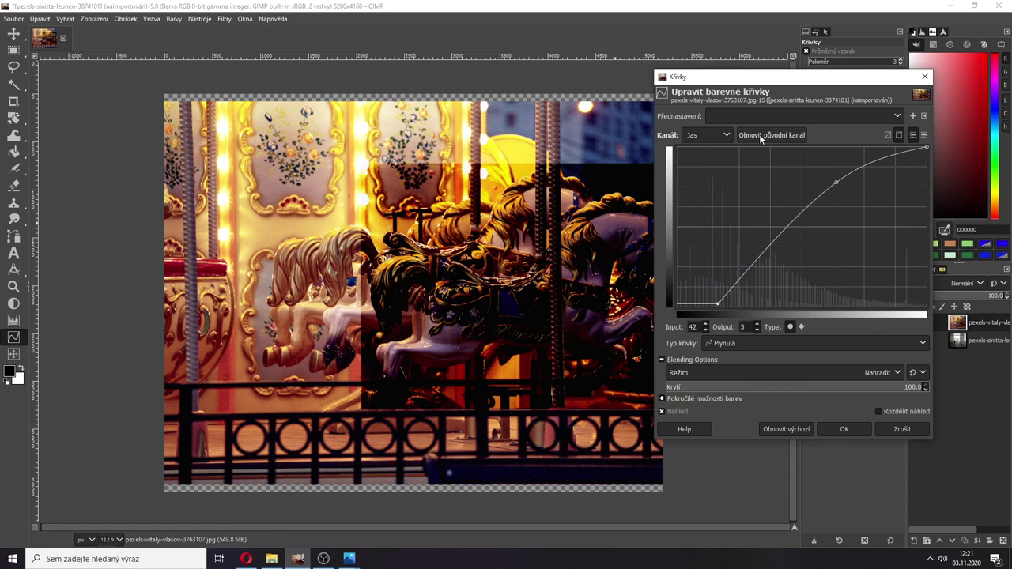
pyautogui.click(759, 135)
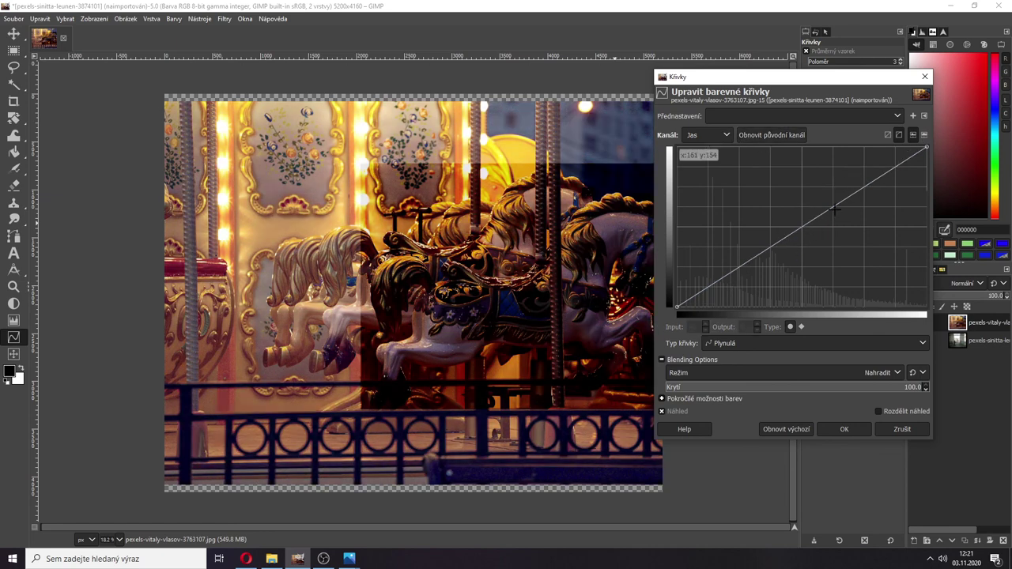
# Step: Raise the Jas curve with a new point at input 158, output 232
pyautogui.click(899, 136)
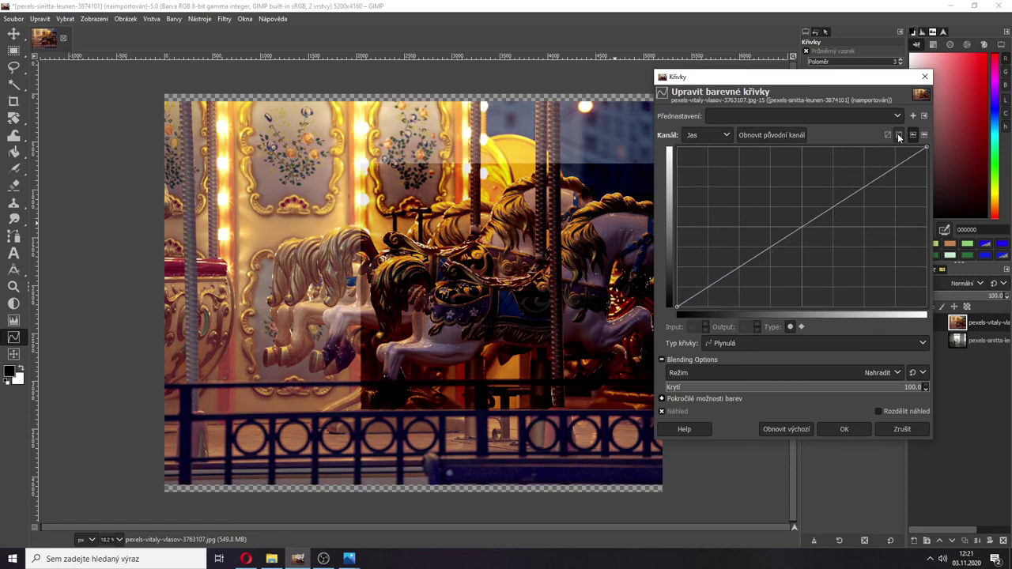
pyautogui.click(836, 202)
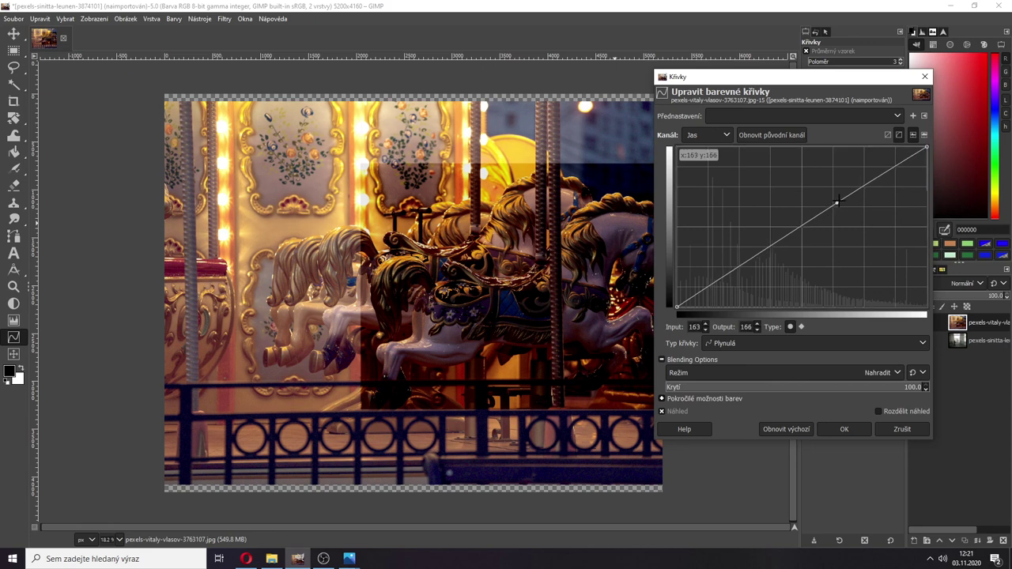
pyautogui.moveTo(837, 201); pyautogui.dragTo(832, 161)
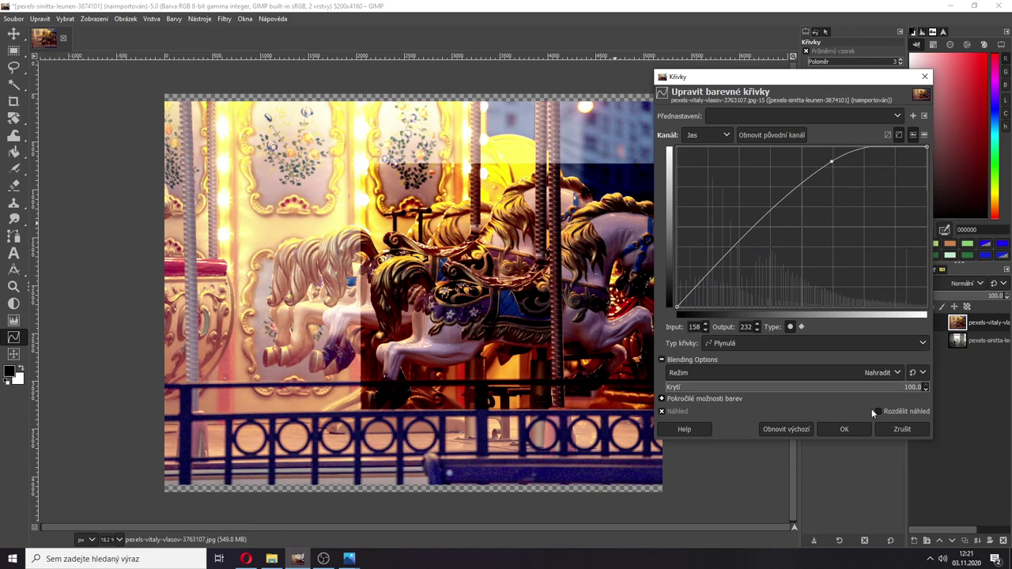
# Step: Review the curve type choices, keeping Plynulá, and briefly expand the advanced color options
pyautogui.click(730, 344)
pyautogui.click(731, 348)
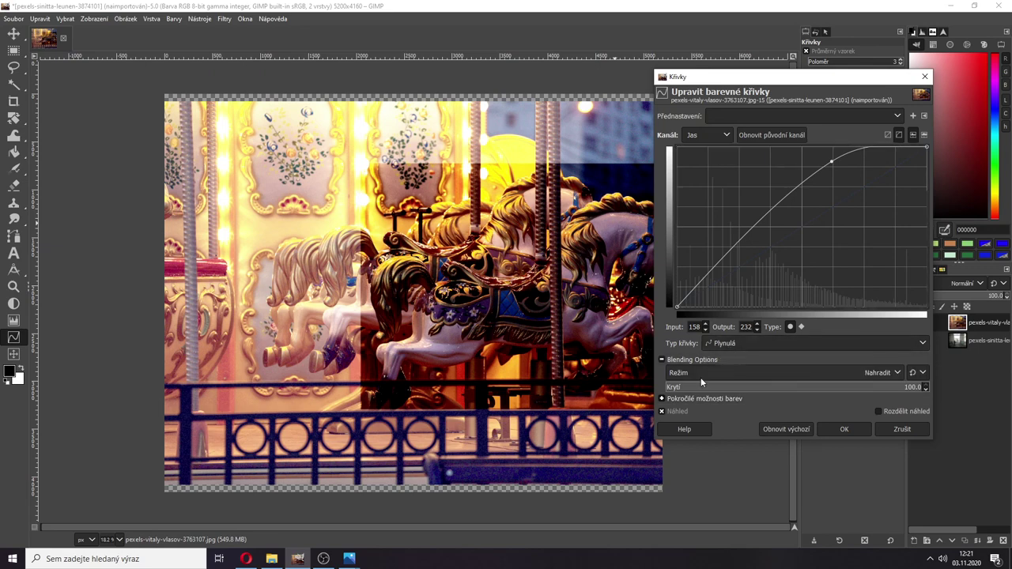
pyautogui.click(678, 399)
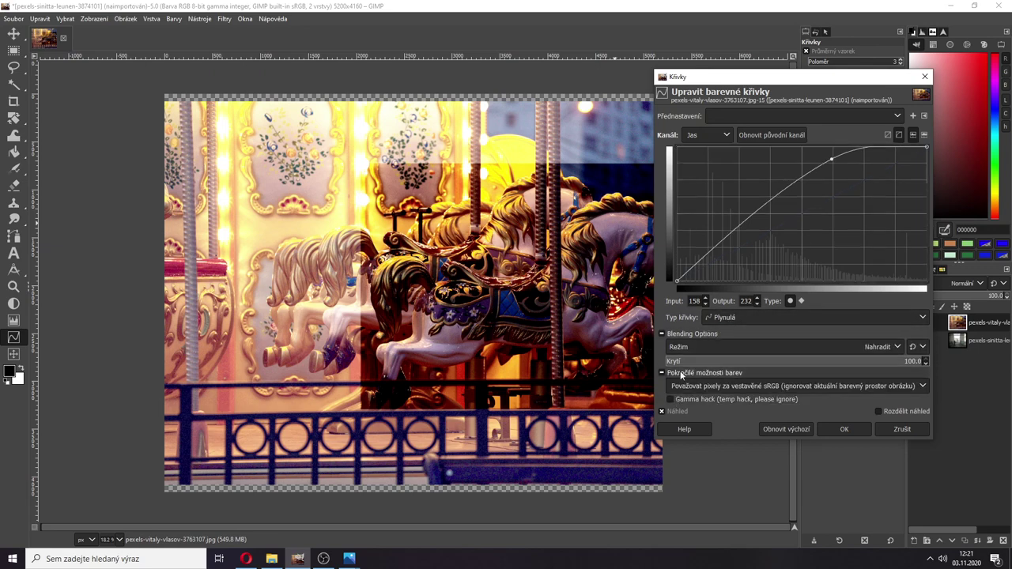
pyautogui.click(668, 373)
# Step: Toggle the Curves preview to compare the carousel with and without the adjustment, leaving the preview off
pyautogui.click(668, 412)
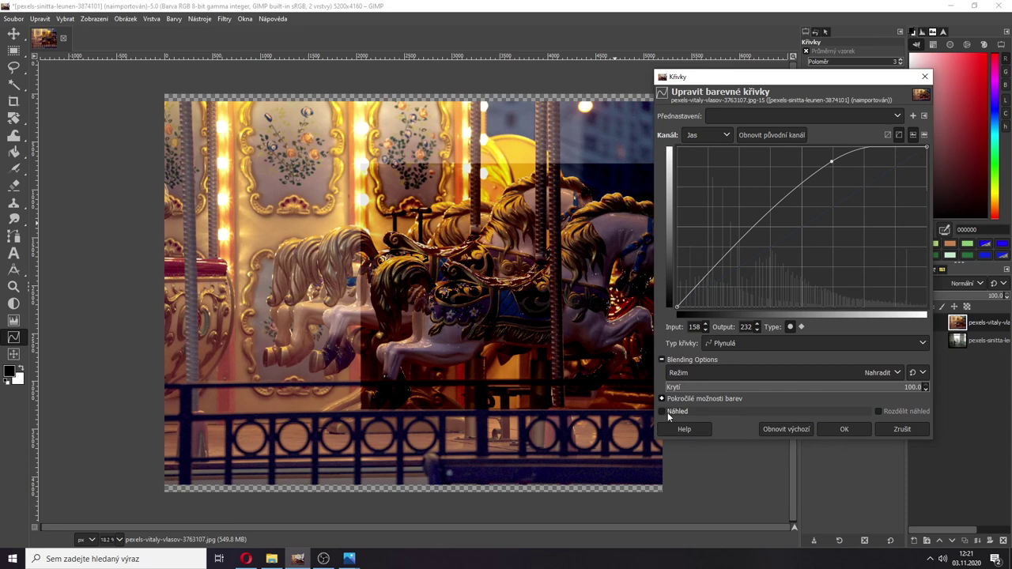
pyautogui.click(668, 412)
pyautogui.click(667, 412)
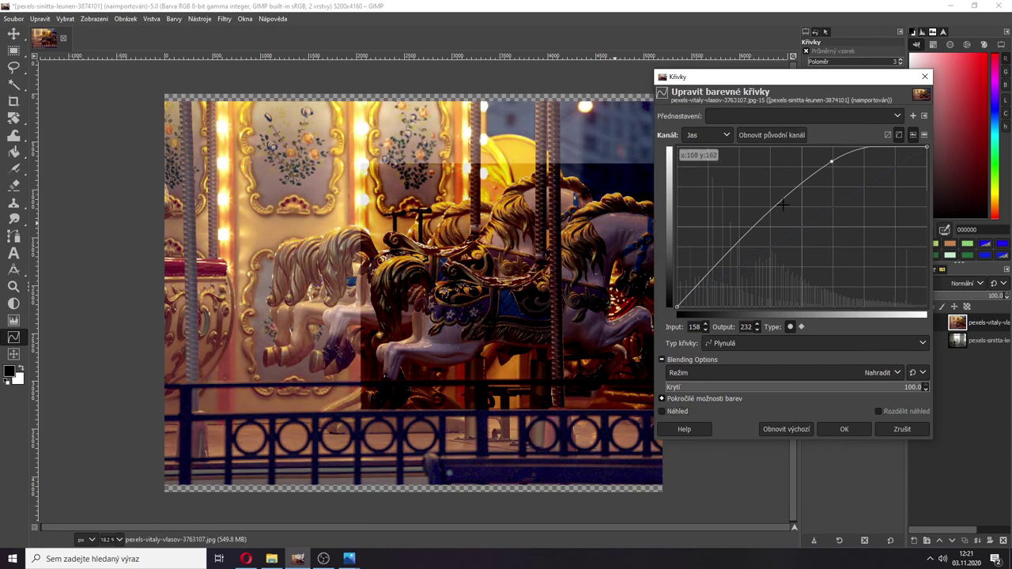
# Step: View the histogram on a logarithmic scale, return it to linear, and apply the curve to the carousel layer
pyautogui.click(924, 135)
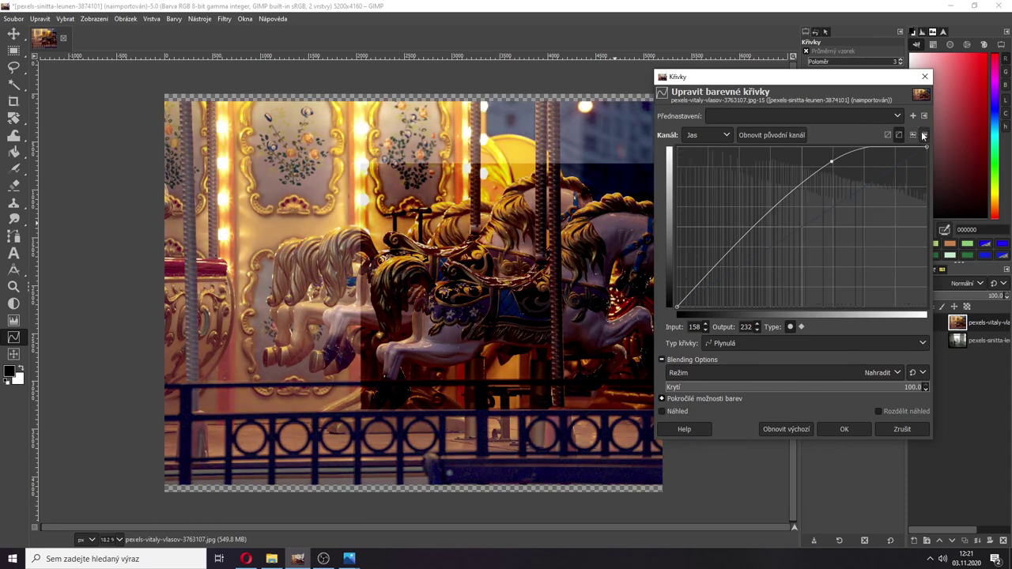
pyautogui.click(913, 135)
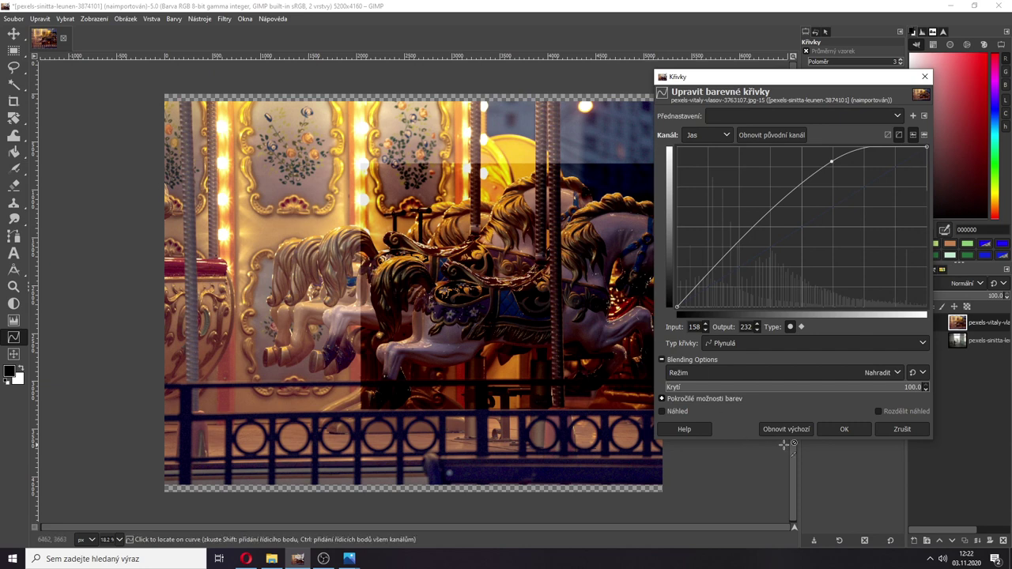
pyautogui.click(843, 429)
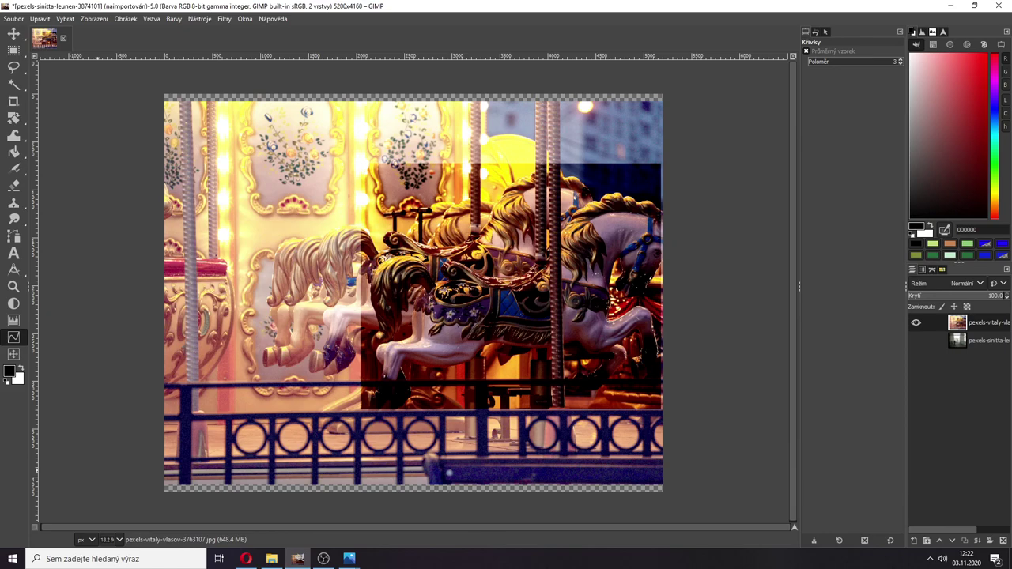